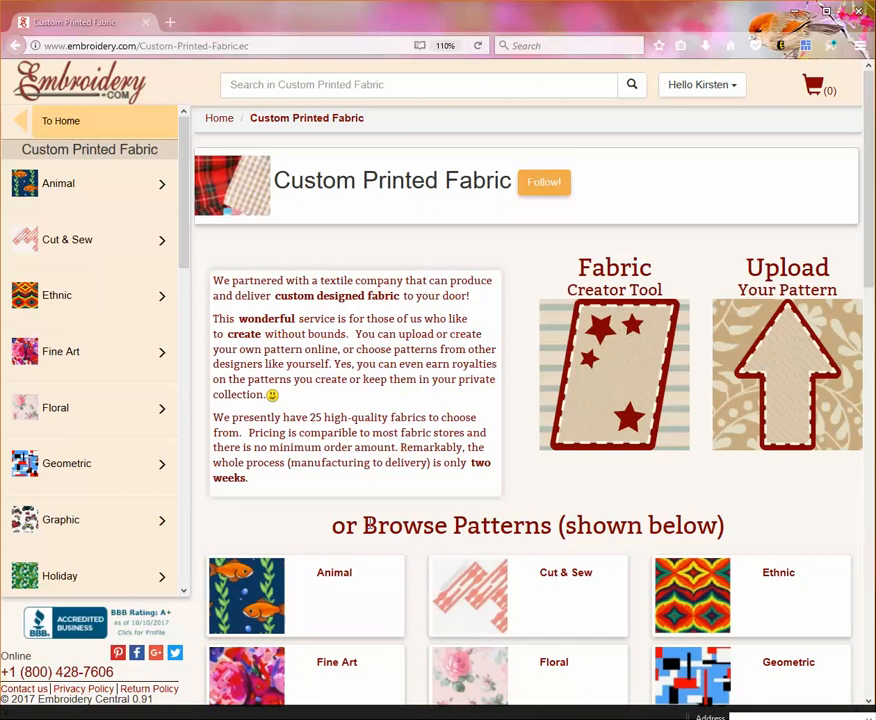
- View the Ethnic custom printed fabric designs and return to the Custom Printed Fabric page
{"action": "left_click", "coordinate": [678, 594]}
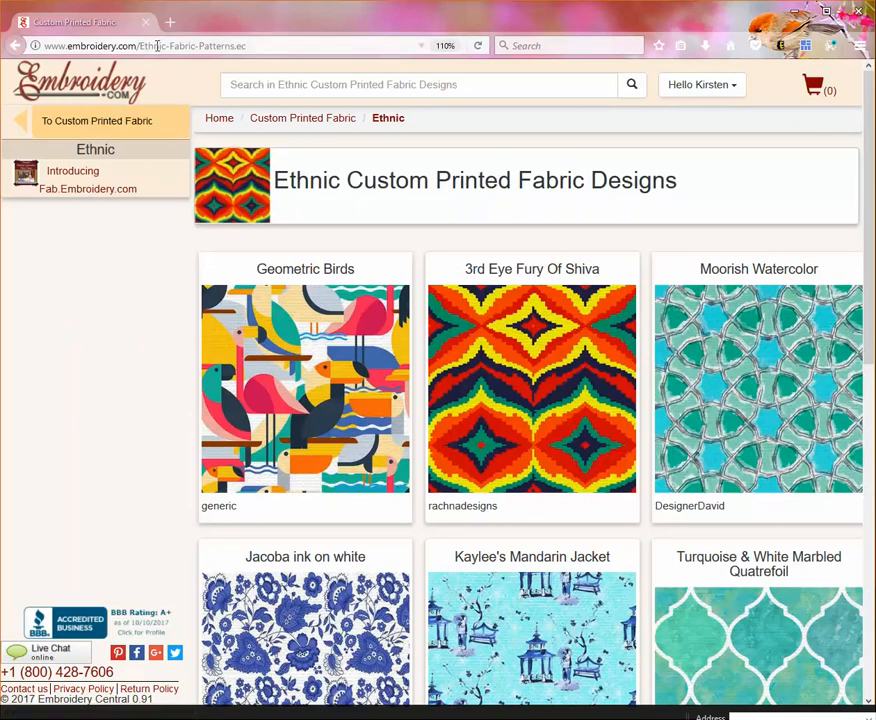
{"action": "left_click", "coordinate": [267, 121]}
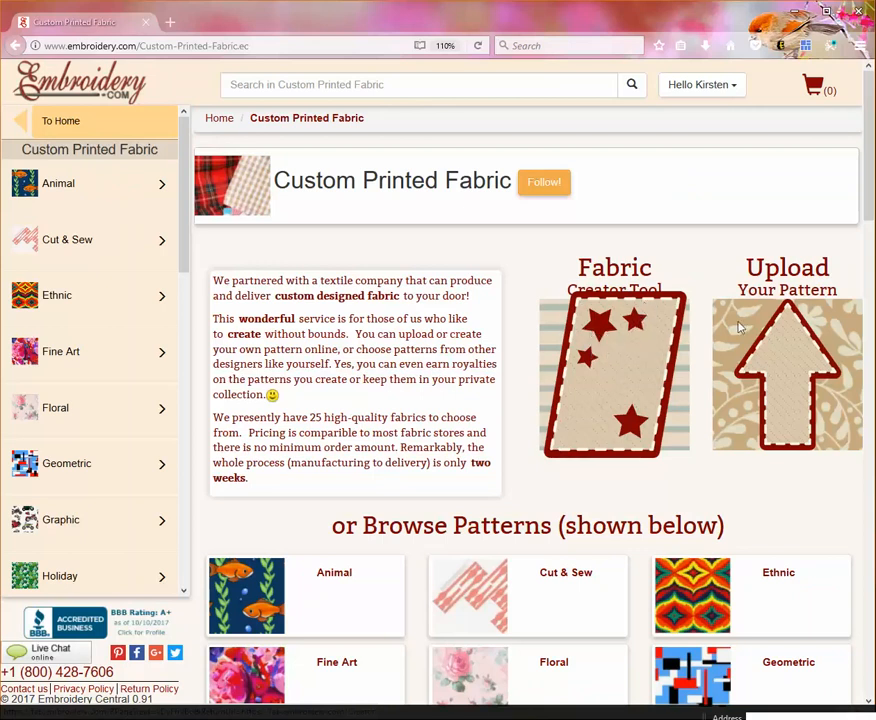
- Upload horn monster.jpg from the drawings folder as a fabric design through the Upload Your Pattern option
{"action": "left_click", "coordinate": [789, 333]}
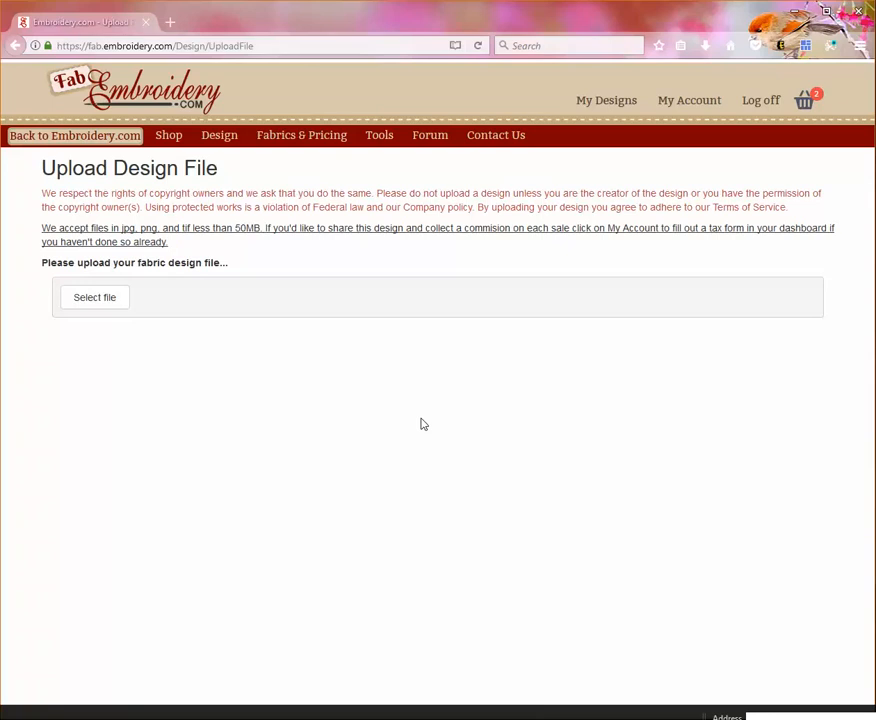
{"action": "left_click", "coordinate": [112, 300]}
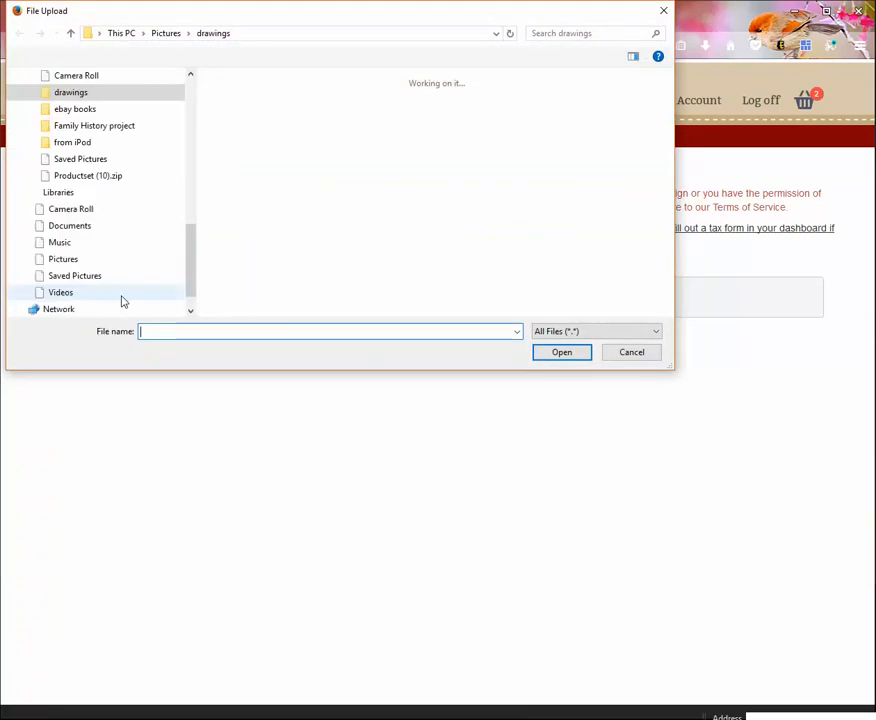
{"action": "left_click", "coordinate": [322, 105]}
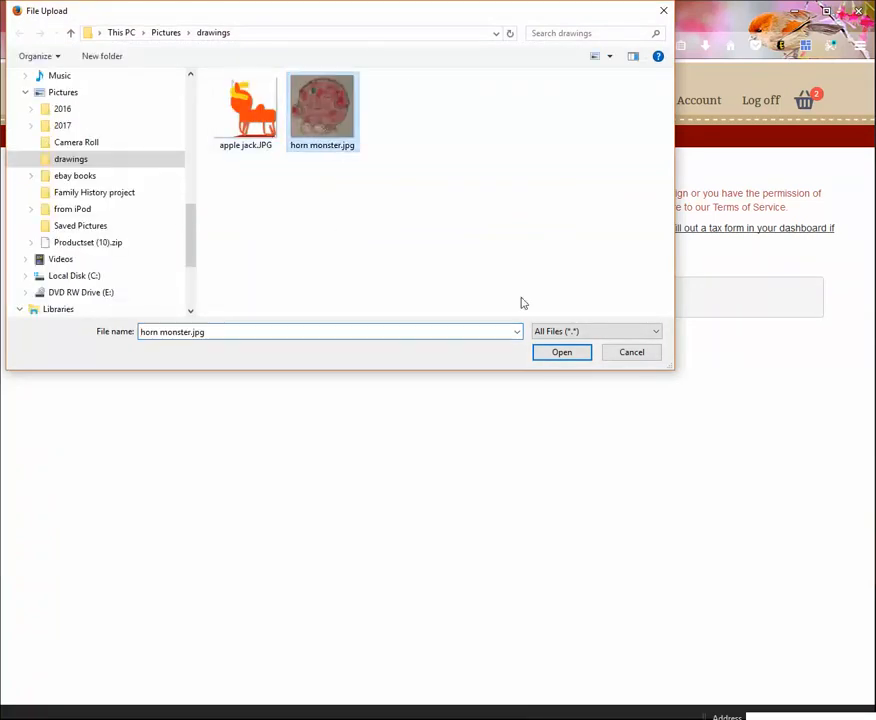
{"action": "left_click", "coordinate": [553, 356]}
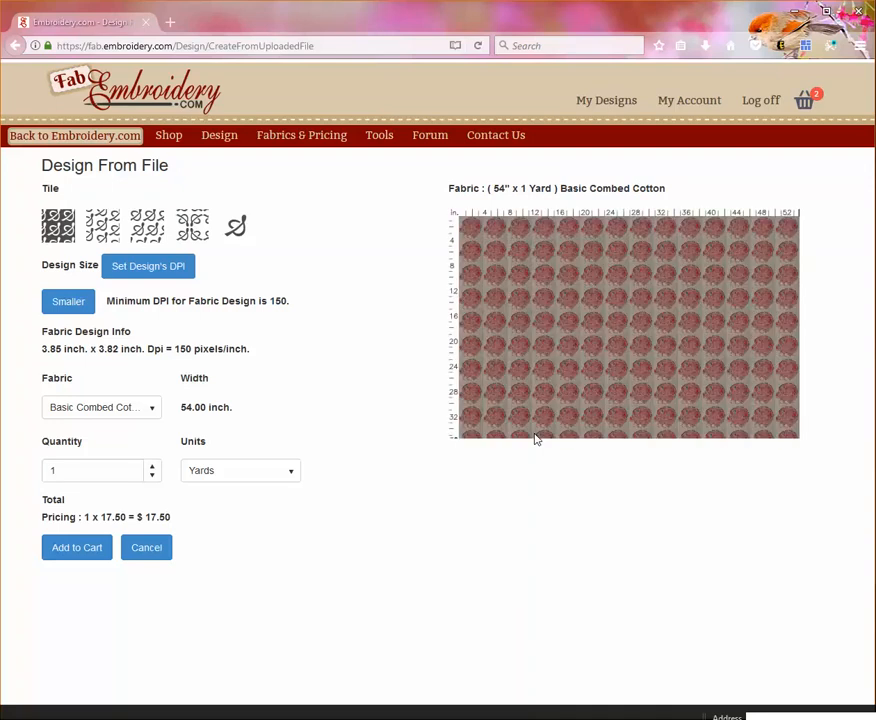
- Try the single, mirrored, brick and drop tile layouts on the design and return to the basic repeat
{"action": "left_click", "coordinate": [244, 229]}
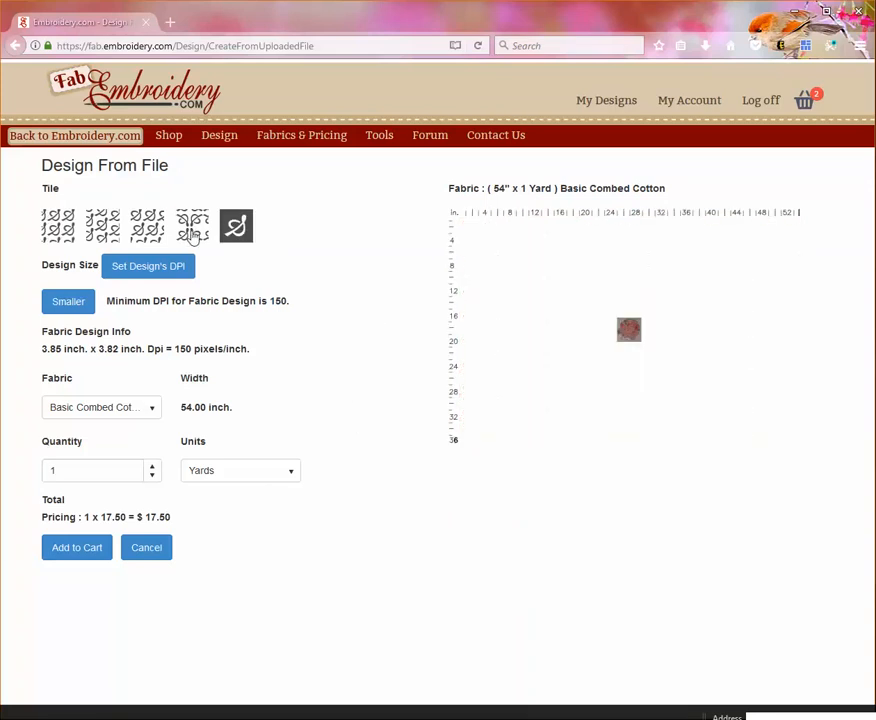
{"action": "left_click", "coordinate": [193, 233]}
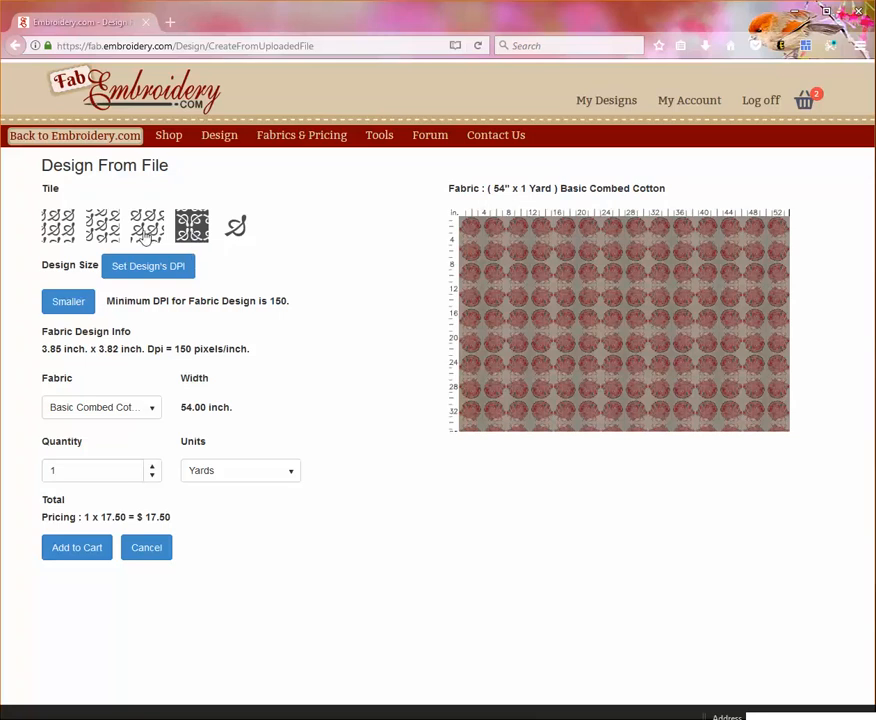
{"action": "left_click", "coordinate": [147, 227]}
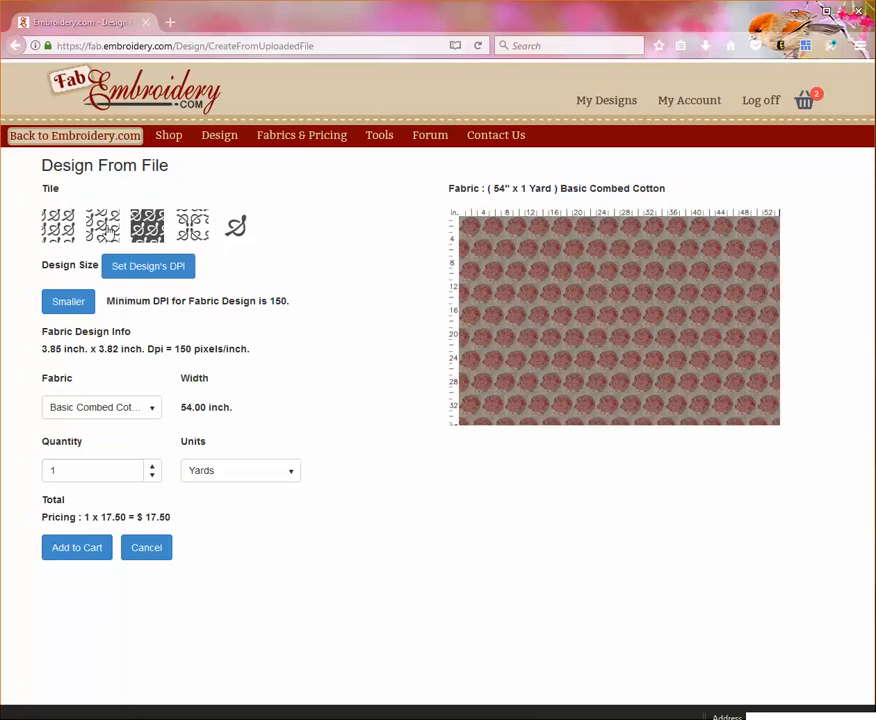
{"action": "left_click", "coordinate": [110, 229]}
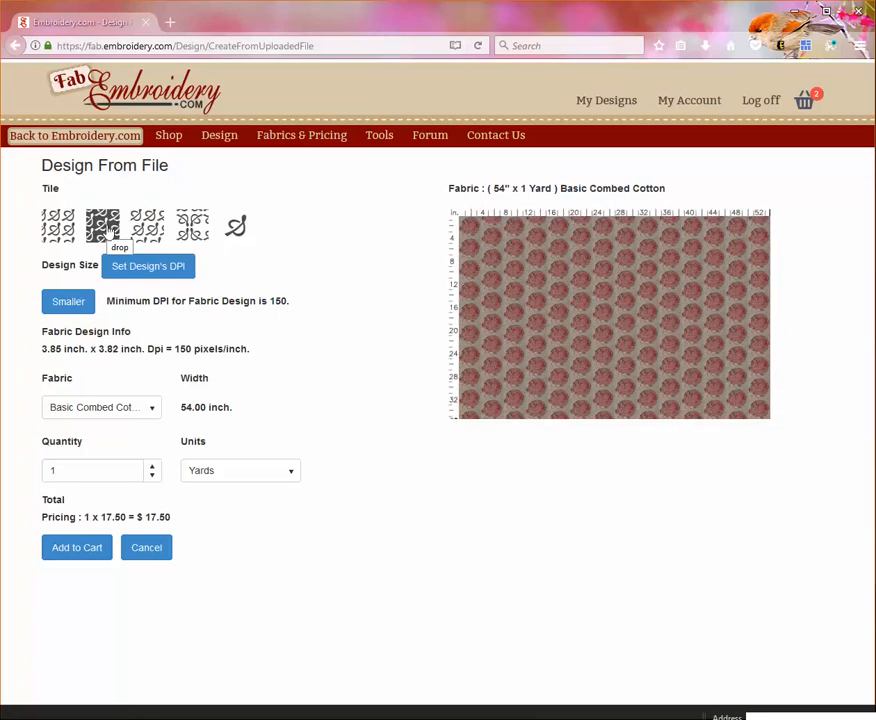
{"action": "left_click", "coordinate": [57, 227]}
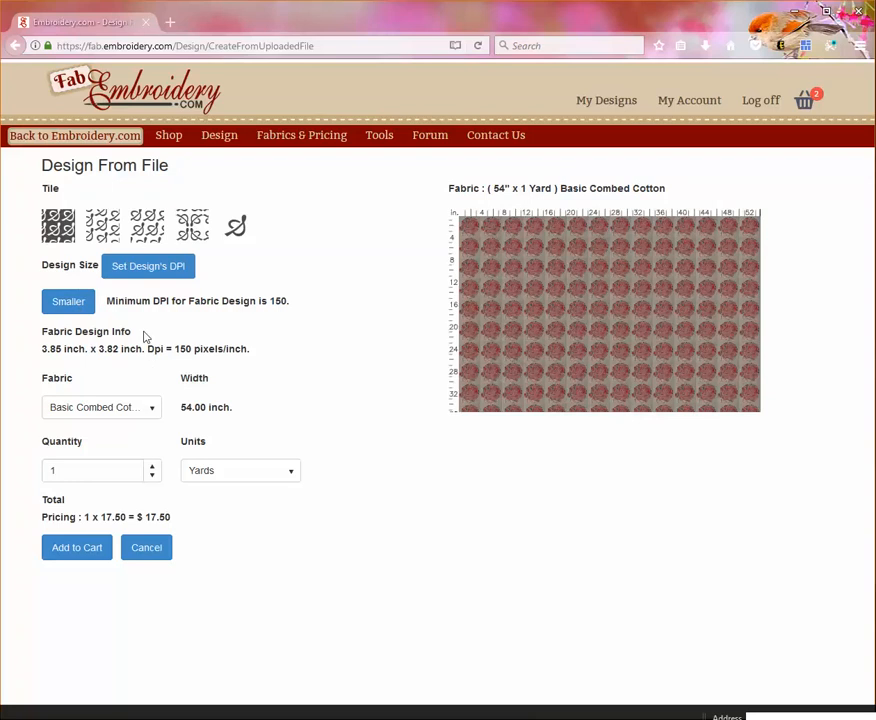
- Set the uploaded design's DPI to 300 and change it back to 150
{"action": "left_click", "coordinate": [141, 268]}
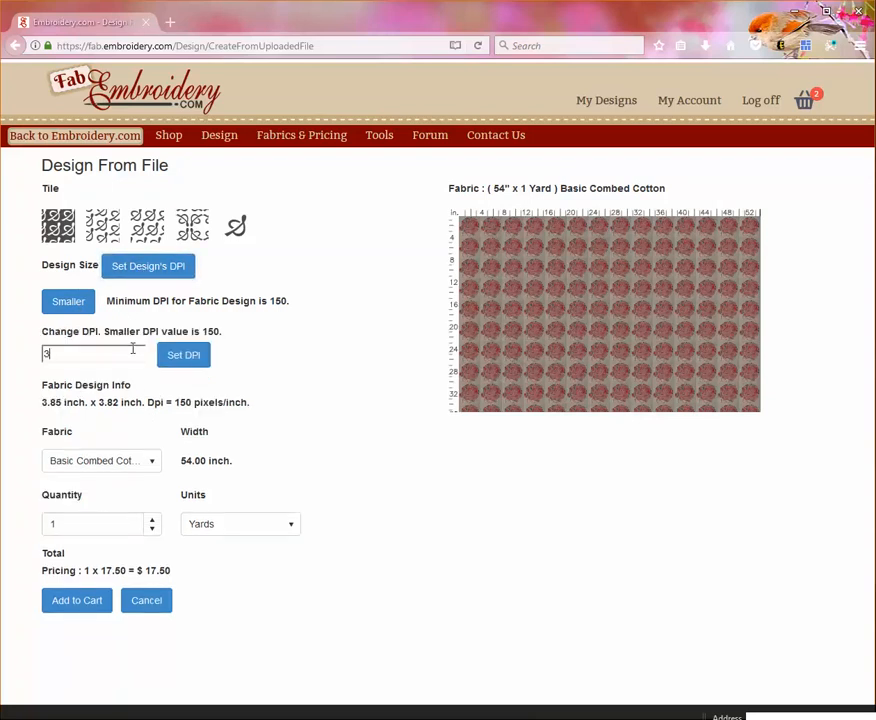
{"action": "type", "text": "300"}
{"action": "left_click", "coordinate": [184, 366]}
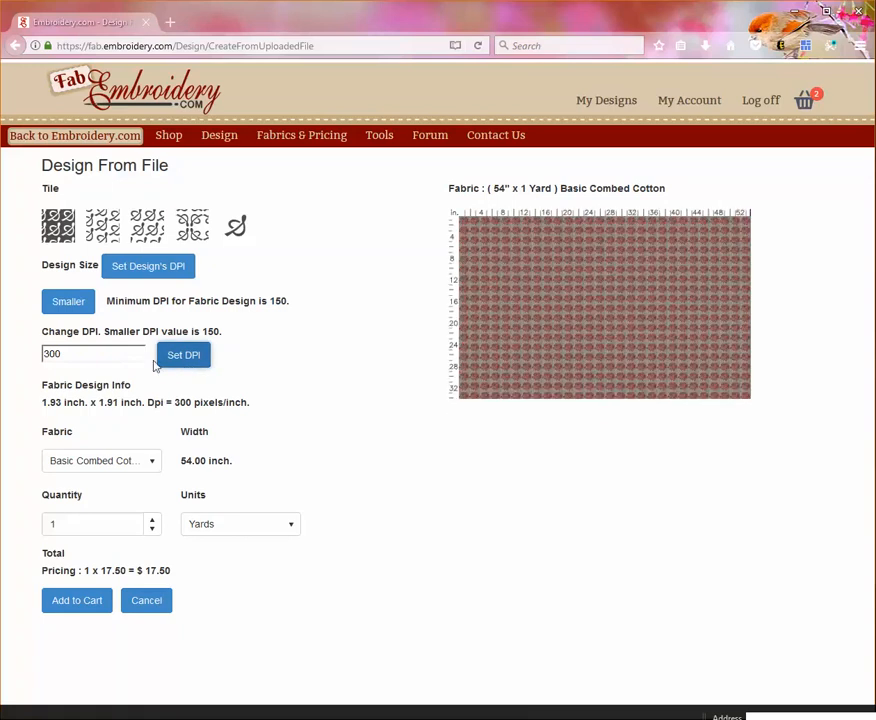
{"action": "left_click_drag", "start_coordinate": [99, 353], "coordinate": [43, 354]}
{"action": "type", "text": "150"}
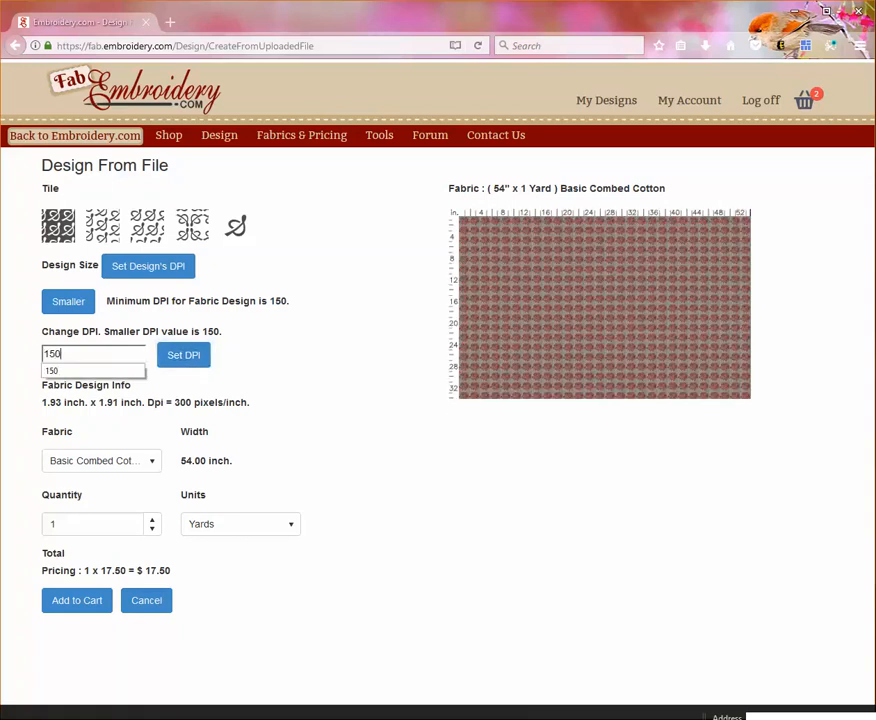
{"action": "left_click", "coordinate": [184, 358]}
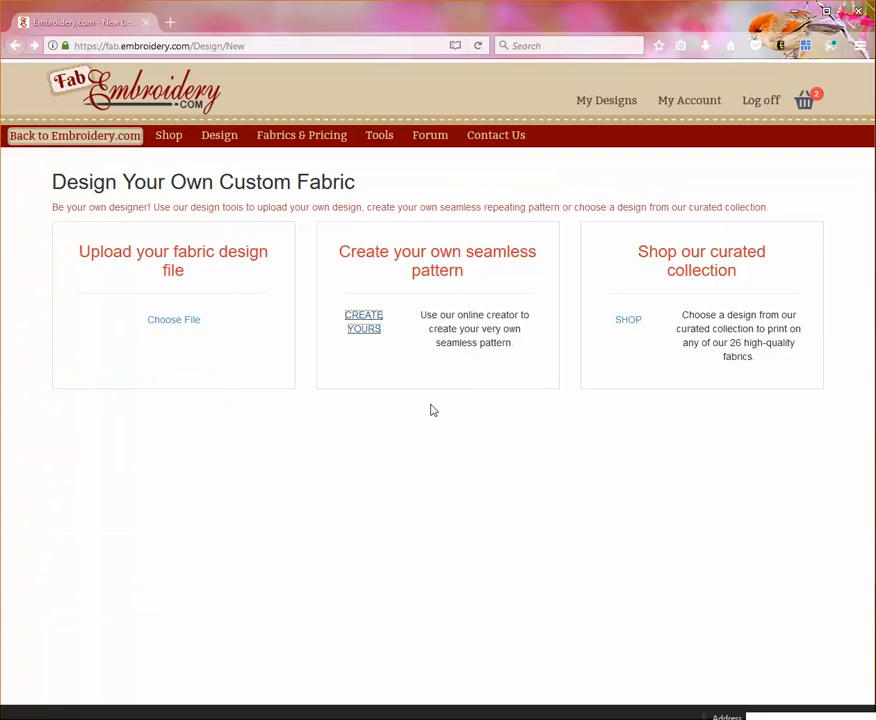
- Start a new seamless pattern in the online creator and apply the light green background color #8ff2cc
{"action": "left_click", "coordinate": [363, 325]}
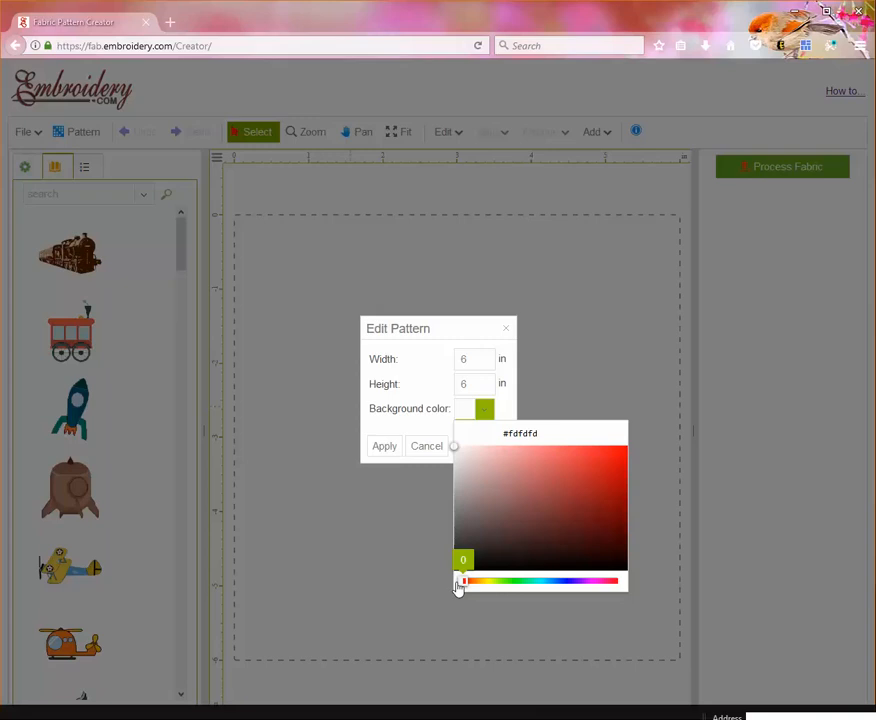
{"action": "left_click_drag", "start_coordinate": [457, 587], "coordinate": [532, 585]}
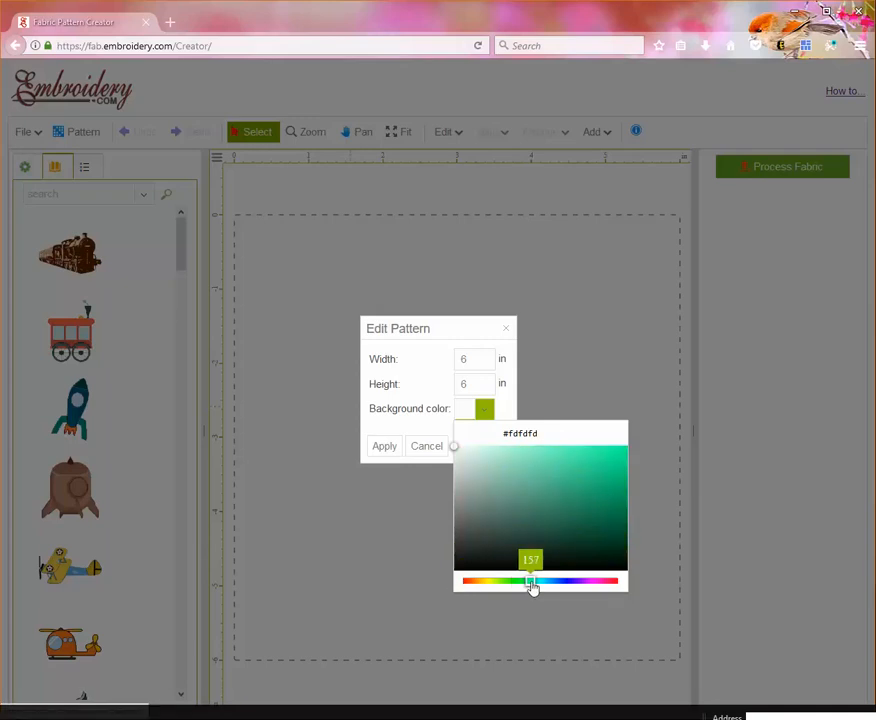
{"action": "left_click", "coordinate": [526, 455]}
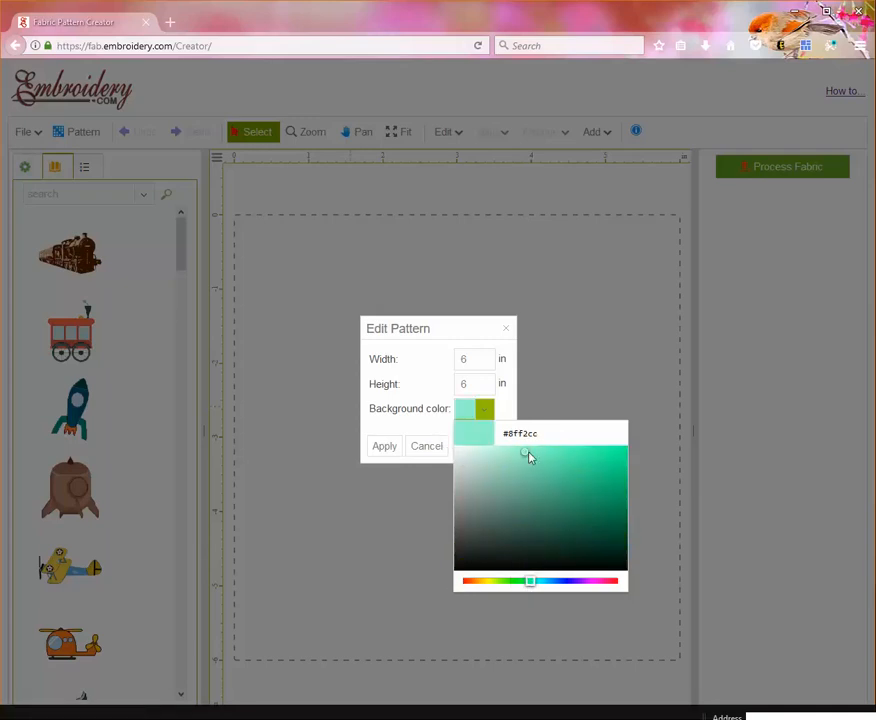
{"action": "left_click", "coordinate": [386, 448]}
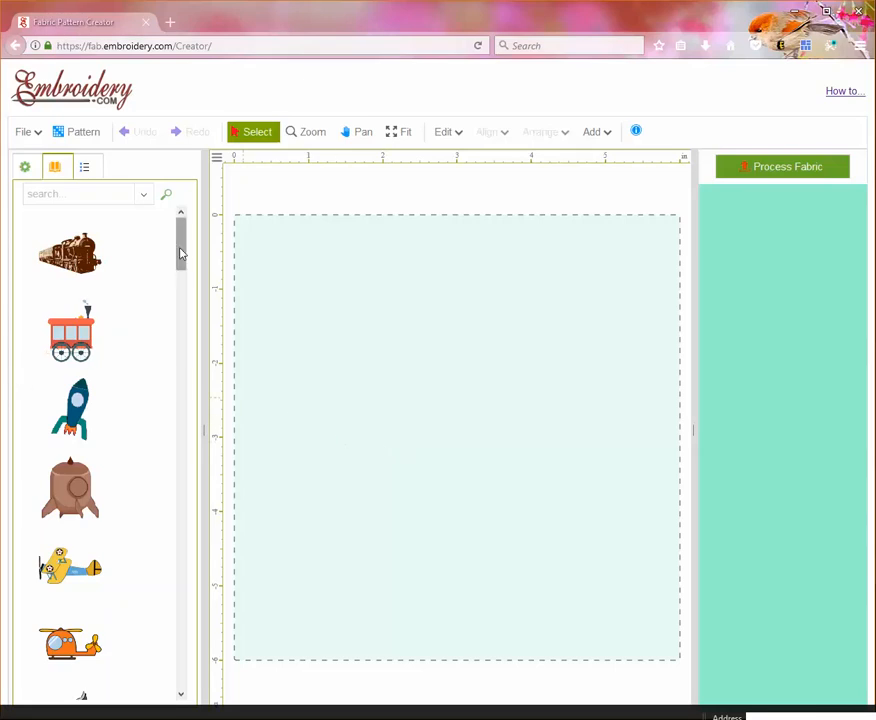
- Filter the clip art to the Owls category and add the teal owl on a branch to the upper part of the pattern
{"action": "scroll", "coordinate": [178, 268], "scroll_direction": "down", "scroll_amount": 4}
{"action": "left_click", "coordinate": [145, 199]}
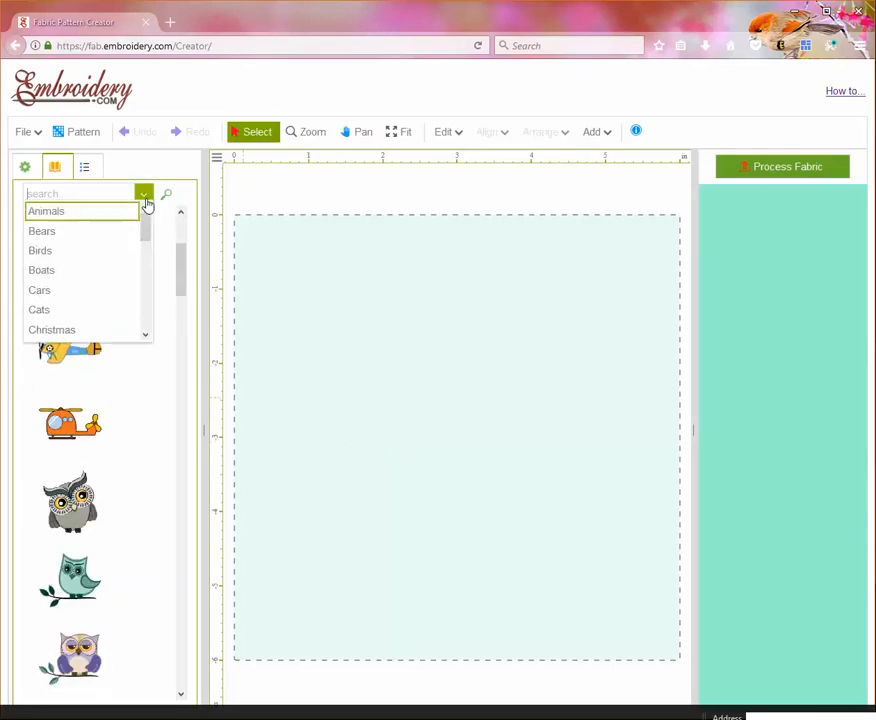
{"action": "left_click_drag", "start_coordinate": [145, 228], "coordinate": [146, 325]}
{"action": "left_click", "coordinate": [68, 246]}
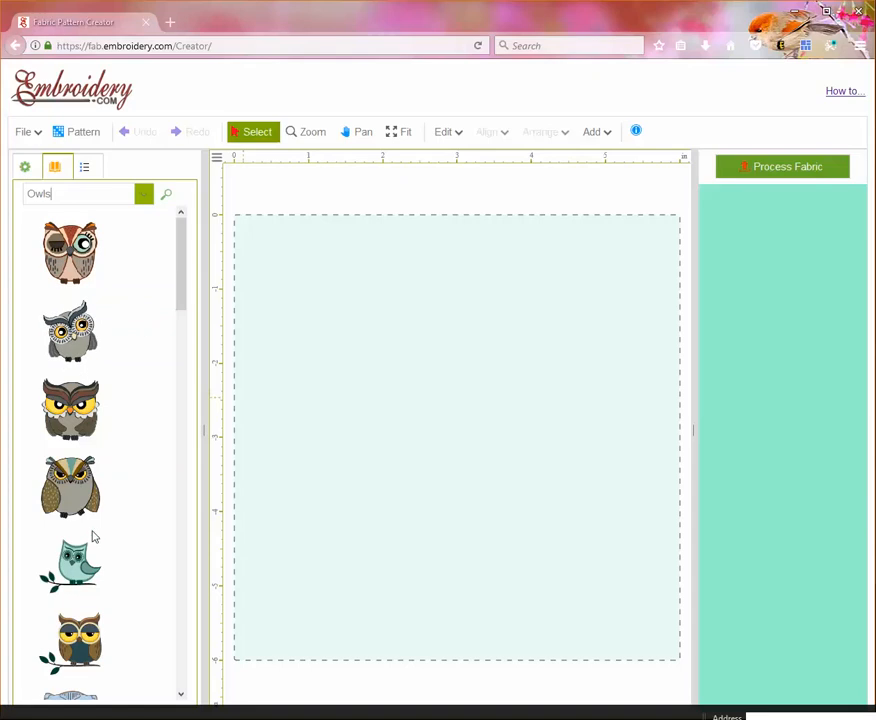
{"action": "left_click_drag", "start_coordinate": [70, 565], "coordinate": [513, 341]}
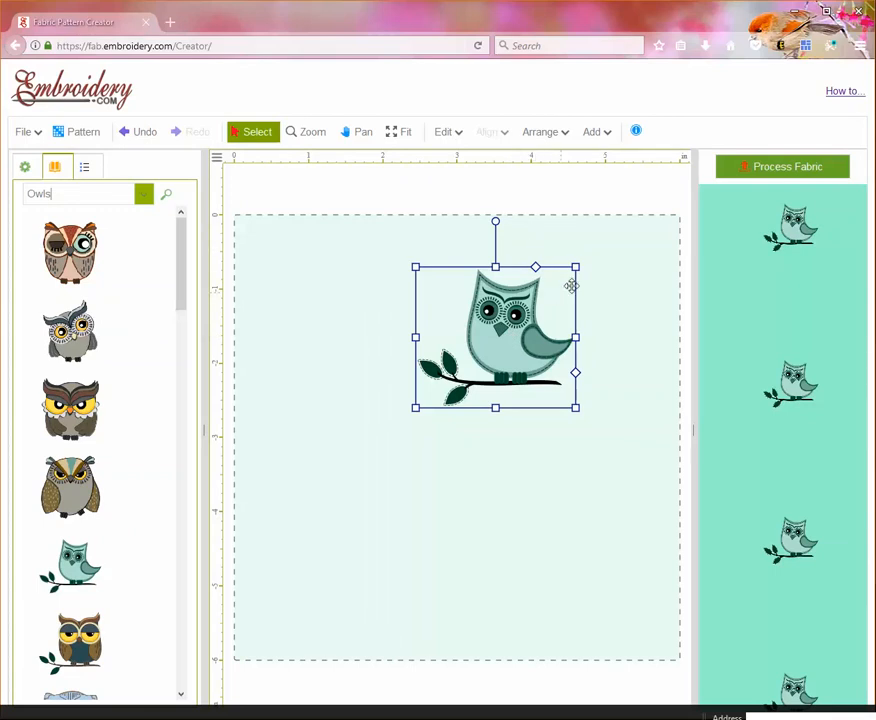
- Shrink the teal owl to about 1.9 in wide, and skew and rotate it slightly
{"action": "left_click_drag", "start_coordinate": [577, 265], "coordinate": [570, 290]}
{"action": "mouse_move", "coordinate": [563, 343]}
{"action": "left_mouse_down"}
{"action": "mouse_move", "coordinate": [661, 348]}
{"action": "mouse_move", "coordinate": [567, 346]}
{"action": "mouse_move", "coordinate": [557, 337]}
{"action": "left_mouse_up"}
{"action": "mouse_move", "coordinate": [487, 276]}
{"action": "left_mouse_down"}
{"action": "mouse_move", "coordinate": [489, 250]}
{"action": "mouse_move", "coordinate": [489, 281]}
{"action": "left_mouse_up"}
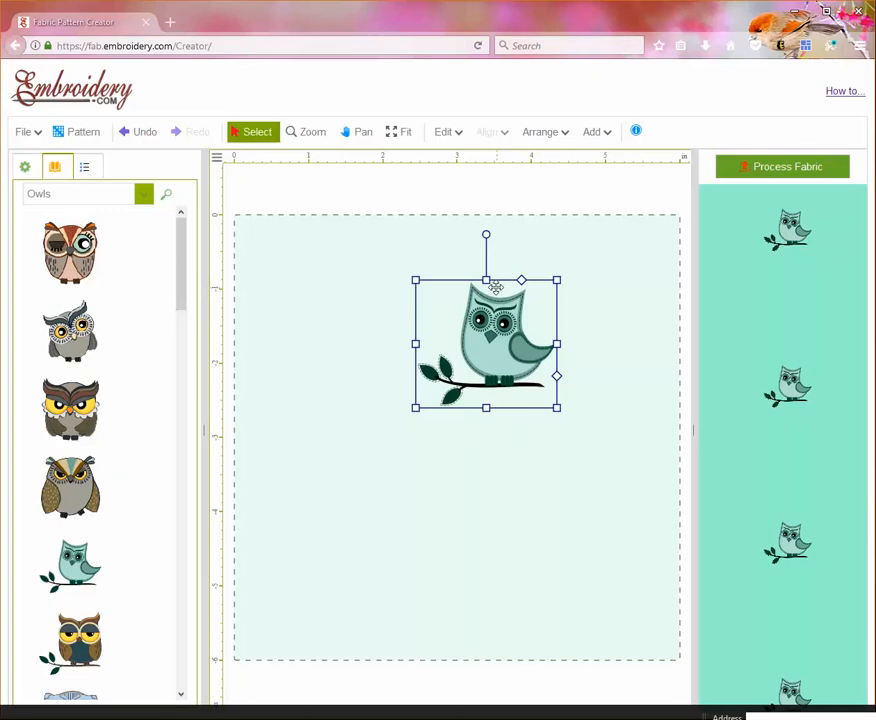
{"action": "mouse_move", "coordinate": [521, 279]}
{"action": "left_mouse_down"}
{"action": "mouse_move", "coordinate": [542, 268]}
{"action": "mouse_move", "coordinate": [571, 270]}
{"action": "mouse_move", "coordinate": [465, 272]}
{"action": "mouse_move", "coordinate": [524, 279]}
{"action": "left_mouse_up"}
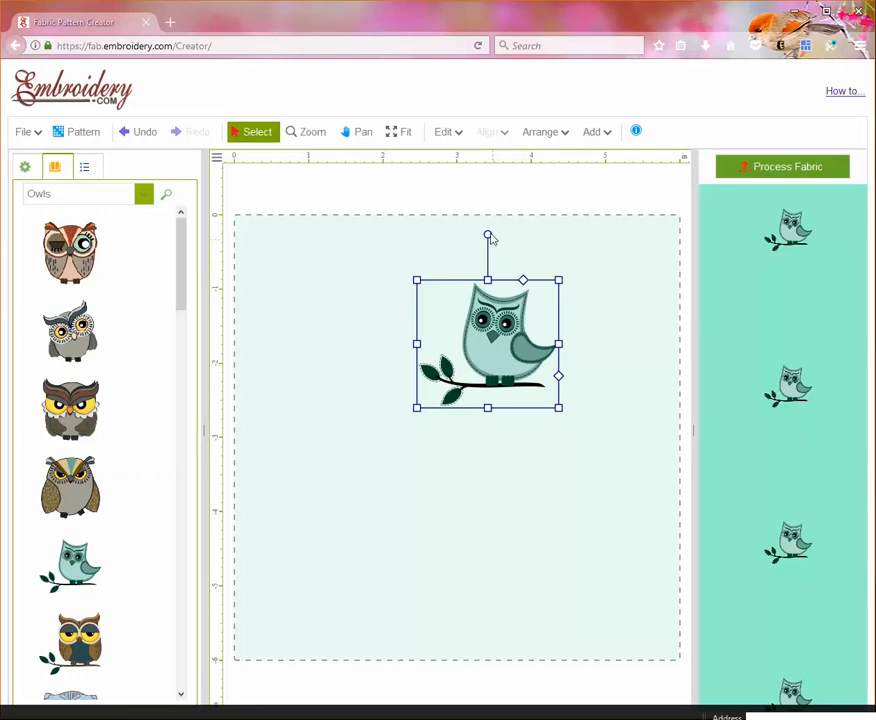
{"action": "mouse_move", "coordinate": [487, 233]}
{"action": "left_mouse_down"}
{"action": "mouse_move", "coordinate": [526, 262]}
{"action": "mouse_move", "coordinate": [488, 244]}
{"action": "left_mouse_up"}
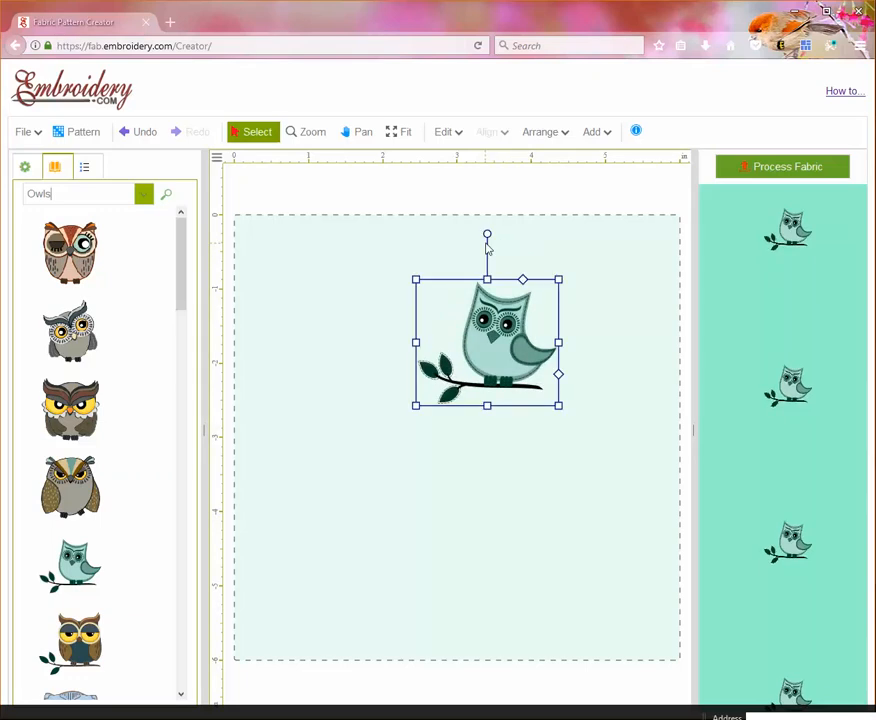
- Rotate the teal owl left and rotate it right again to its upright orientation
{"action": "left_click", "coordinate": [457, 137]}
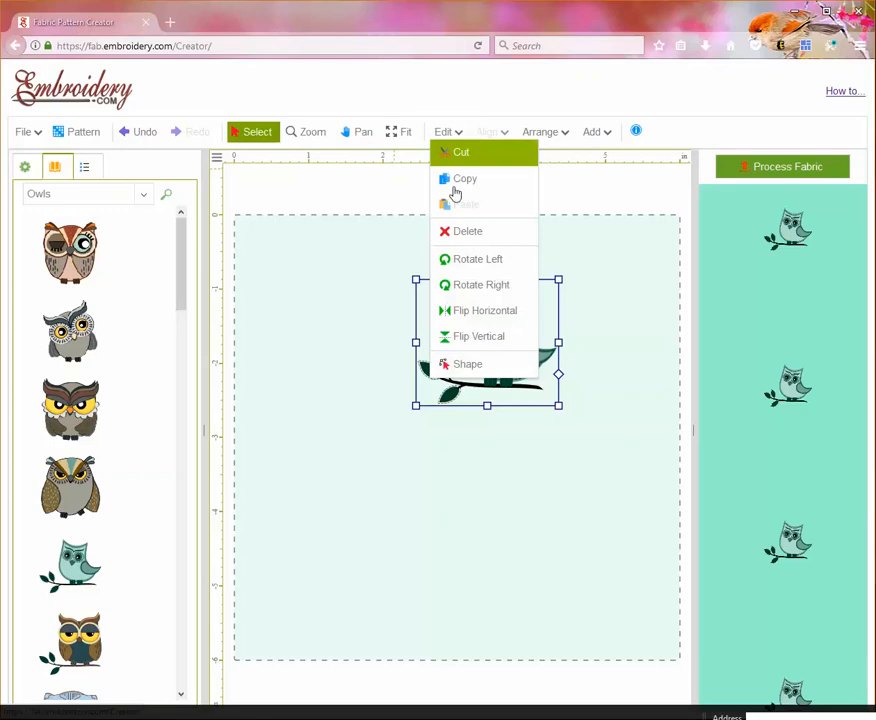
{"action": "left_click", "coordinate": [470, 260]}
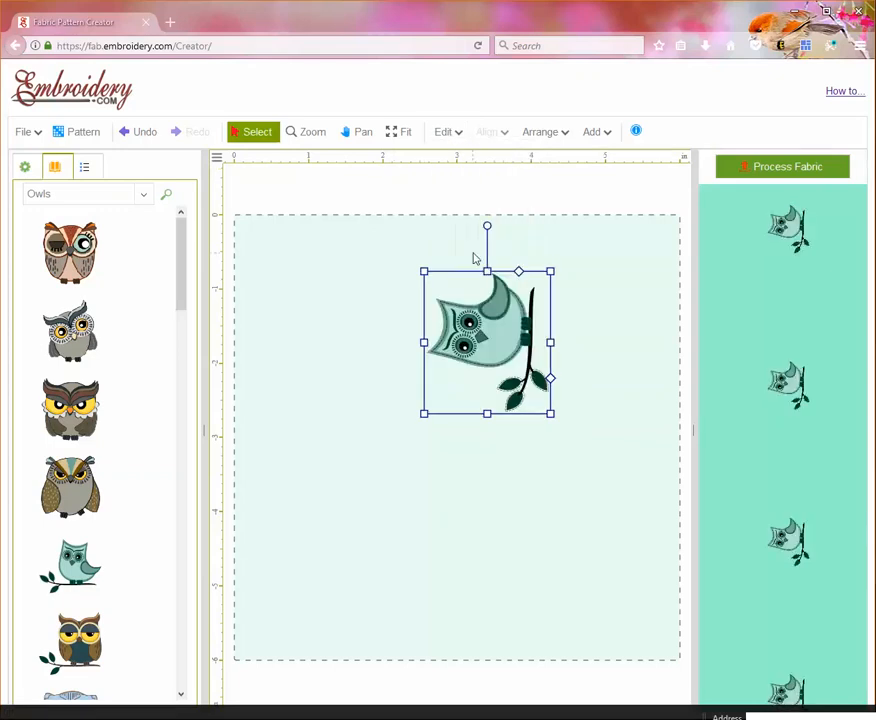
{"action": "left_click", "coordinate": [446, 132]}
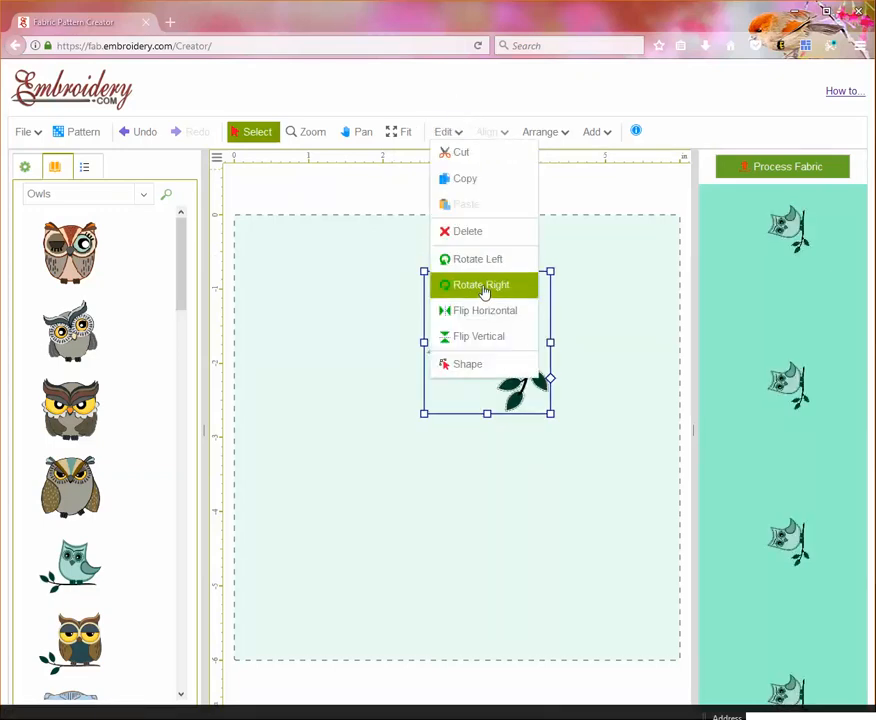
{"action": "left_click", "coordinate": [482, 285]}
- Flip the teal owl horizontally and vertically, and undo both flips
{"action": "left_click", "coordinate": [447, 132]}
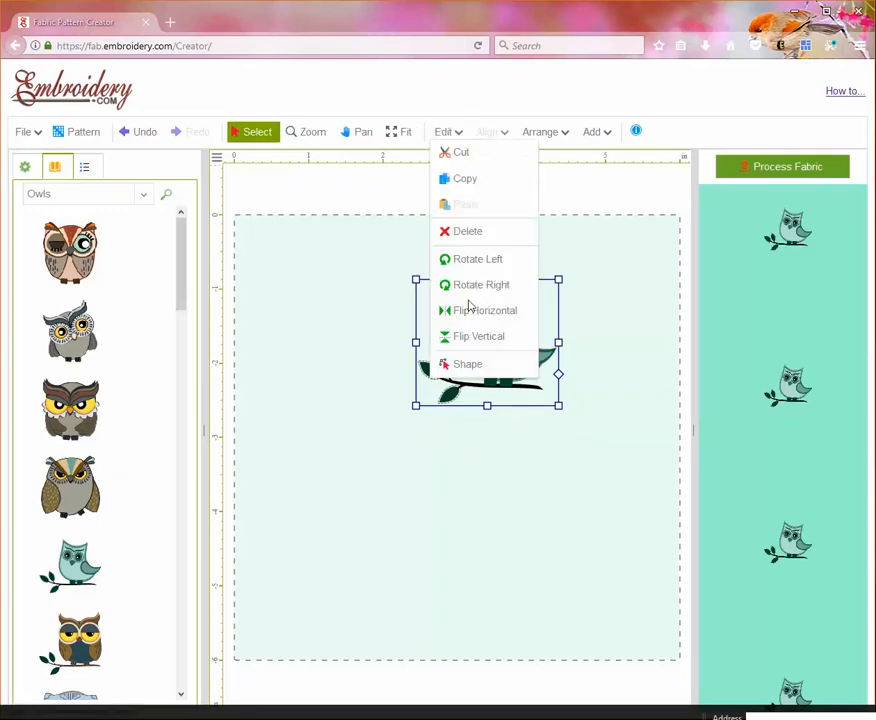
{"action": "left_click", "coordinate": [470, 312]}
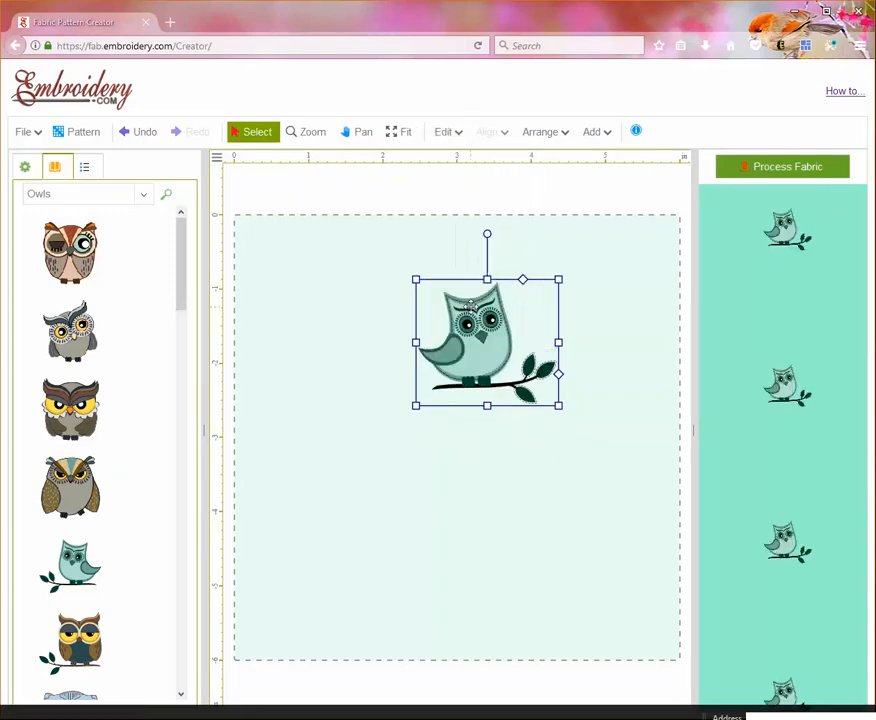
{"action": "left_click", "coordinate": [446, 132]}
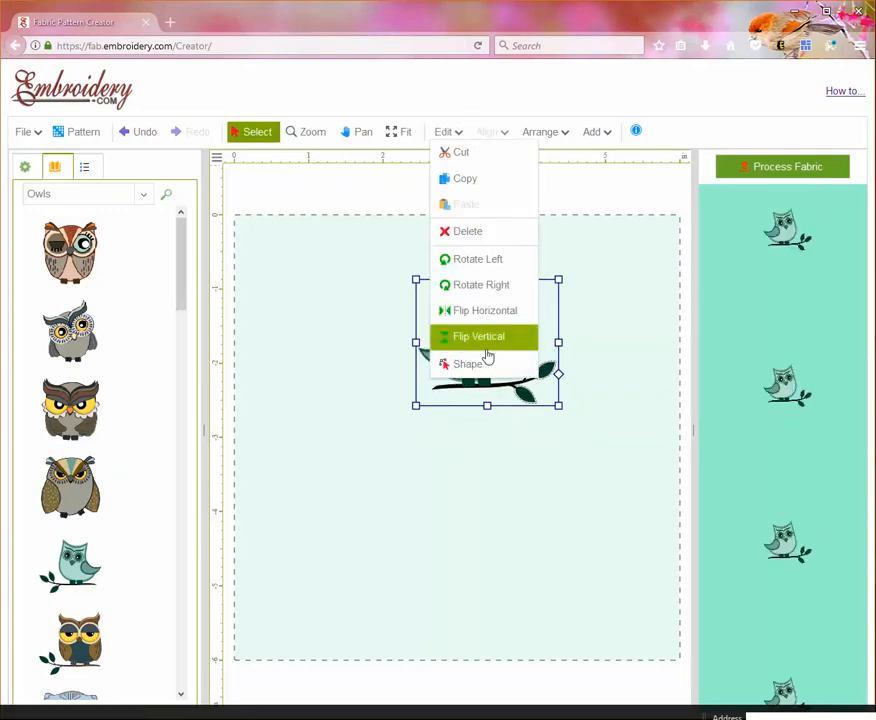
{"action": "left_click", "coordinate": [480, 340]}
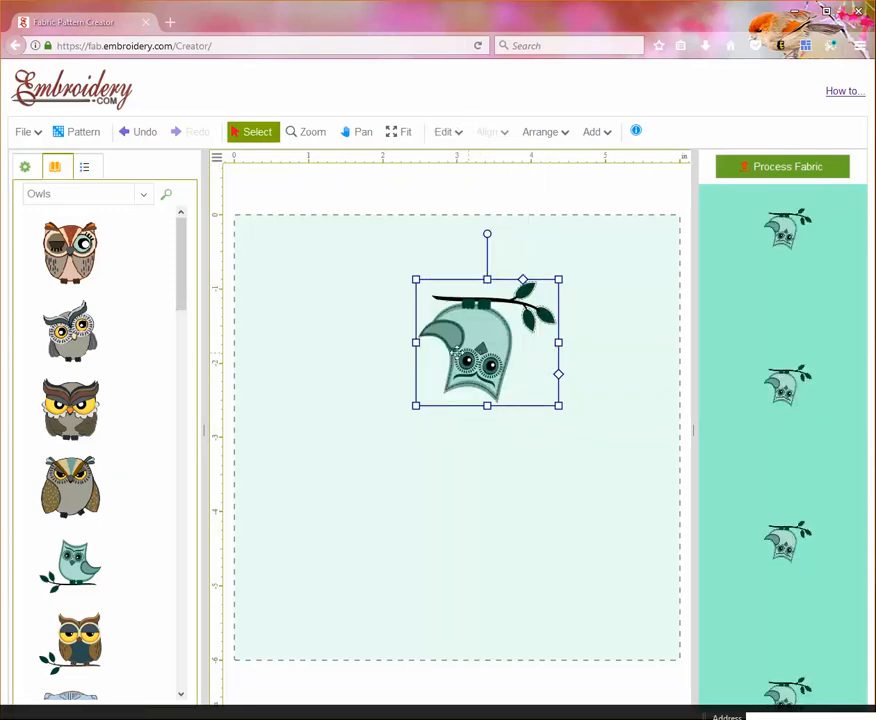
{"action": "left_click", "coordinate": [145, 134]}
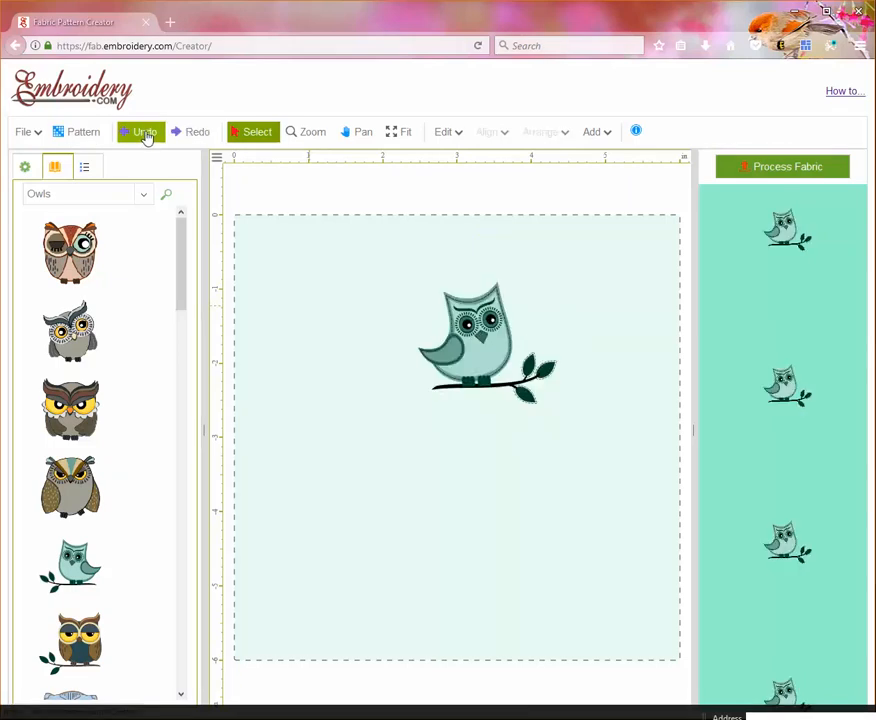
{"action": "left_click", "coordinate": [145, 134]}
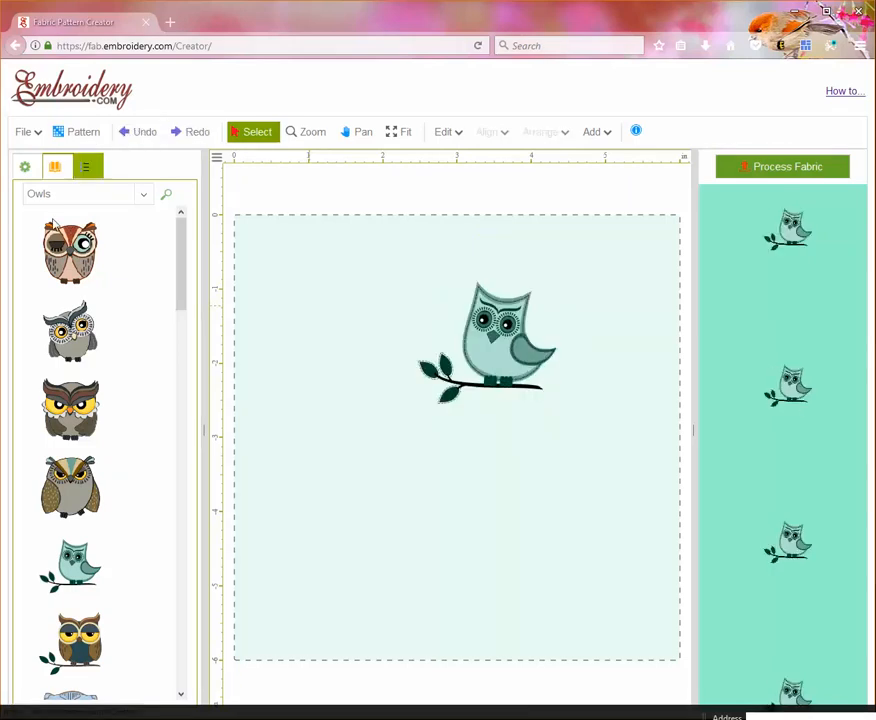
- Add the grey owl with yellow eyes from the clip art to the lower-left part of the pattern
{"action": "left_click_drag", "start_coordinate": [70, 330], "coordinate": [332, 500]}
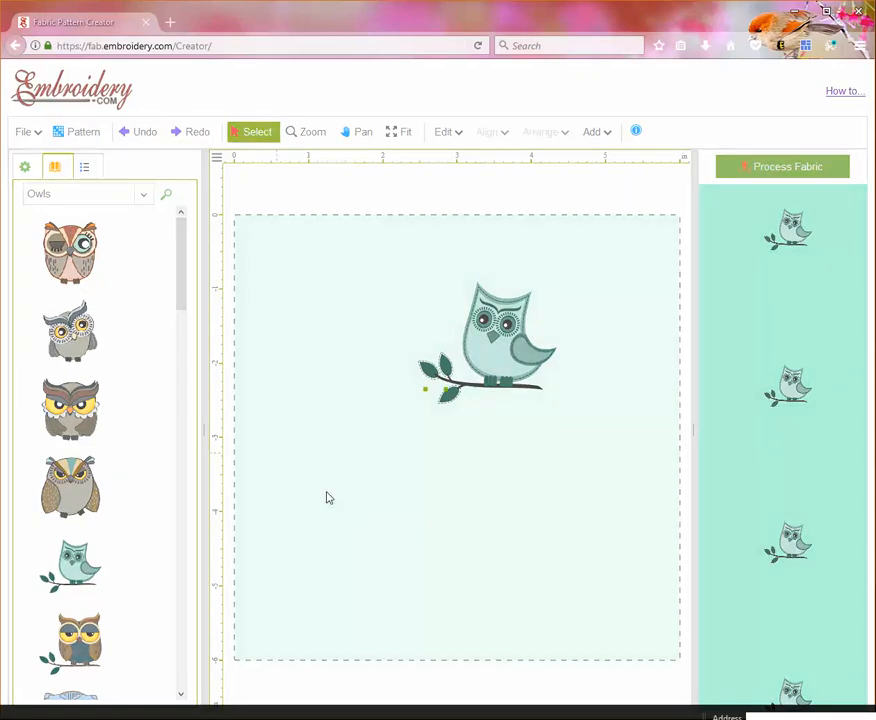
{"action": "key", "text": "ctrl+y"}
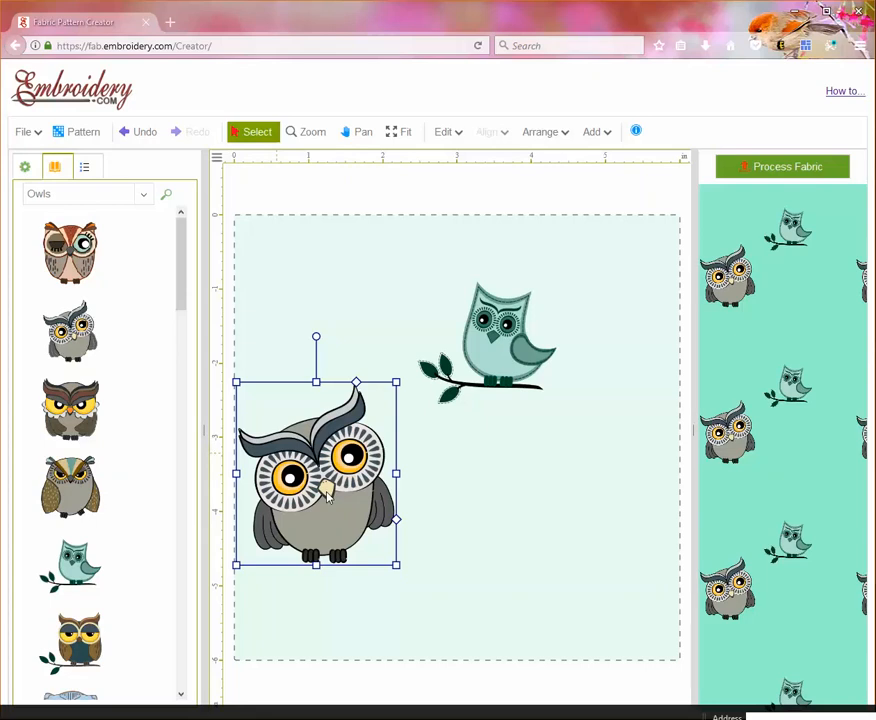
- Move the teal owl so its branch overlaps the grey owl's ear, and bring the teal owl to the front
{"action": "left_click_drag", "start_coordinate": [496, 342], "coordinate": [424, 363]}
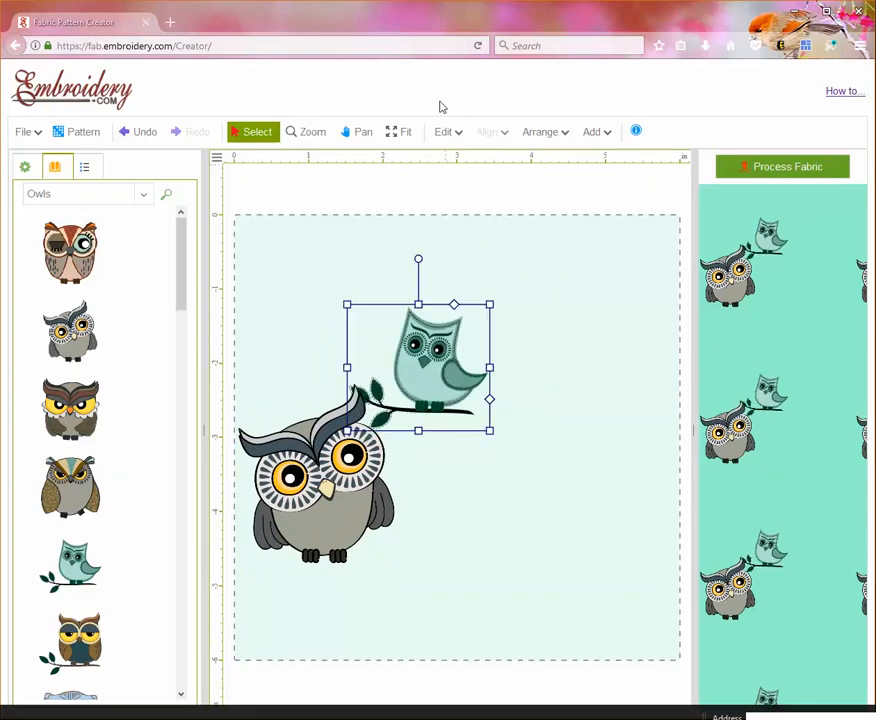
{"action": "left_click", "coordinate": [545, 135]}
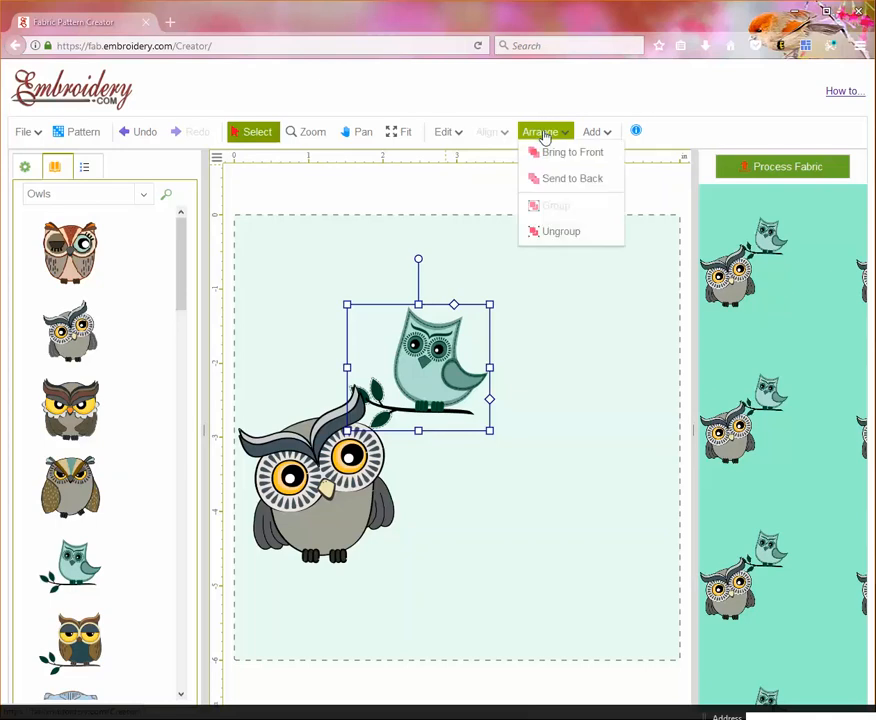
{"action": "left_click", "coordinate": [557, 156]}
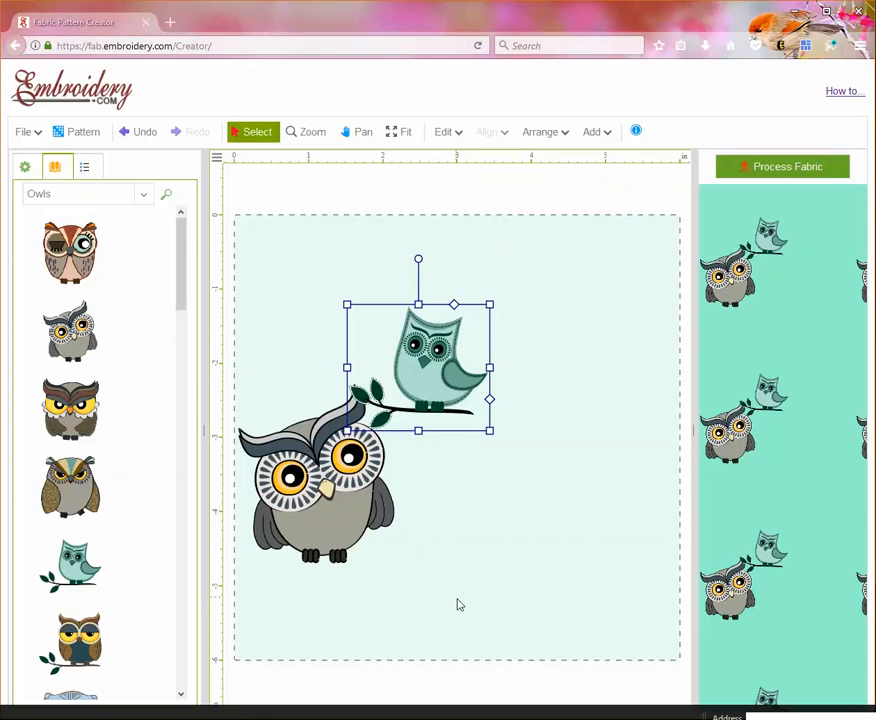
- Examine the teal owl's branch and feet up close, and return to a view of the whole pattern
{"action": "left_click", "coordinate": [310, 132]}
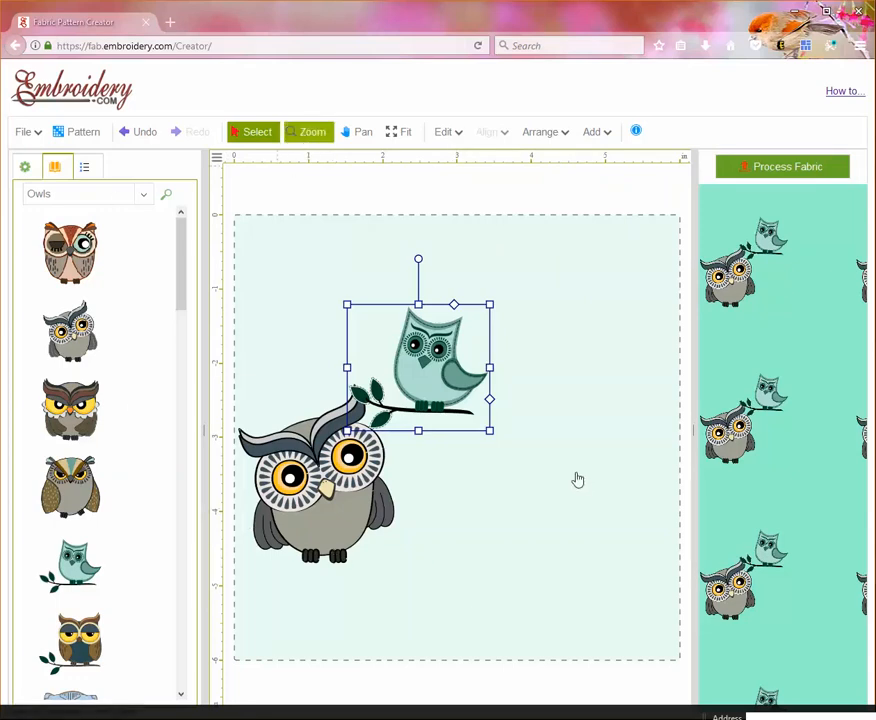
{"action": "left_click", "coordinate": [559, 463]}
{"action": "left_click", "coordinate": [560, 462]}
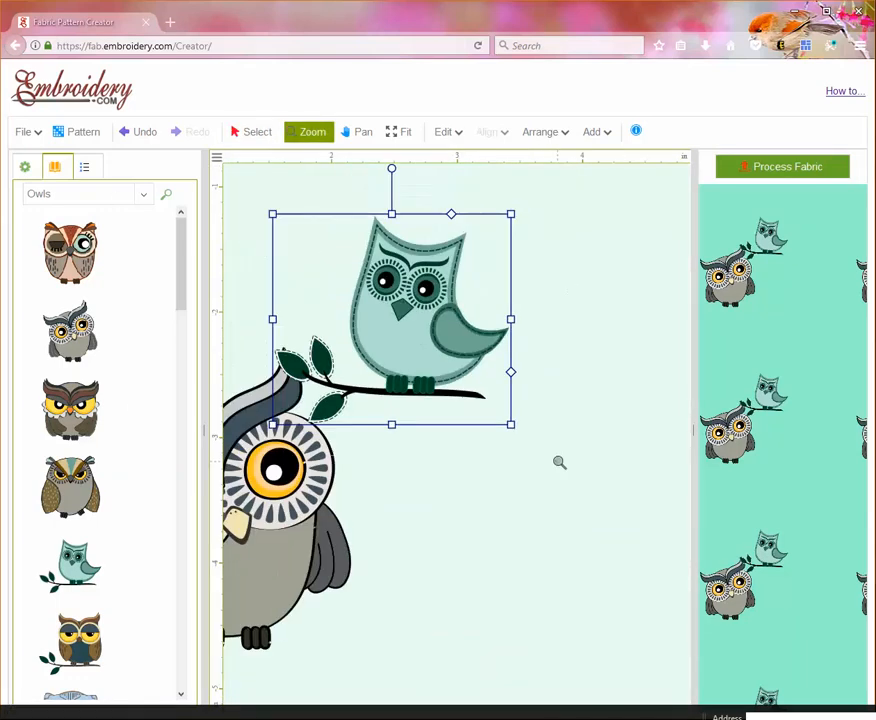
{"action": "left_click", "coordinate": [560, 450]}
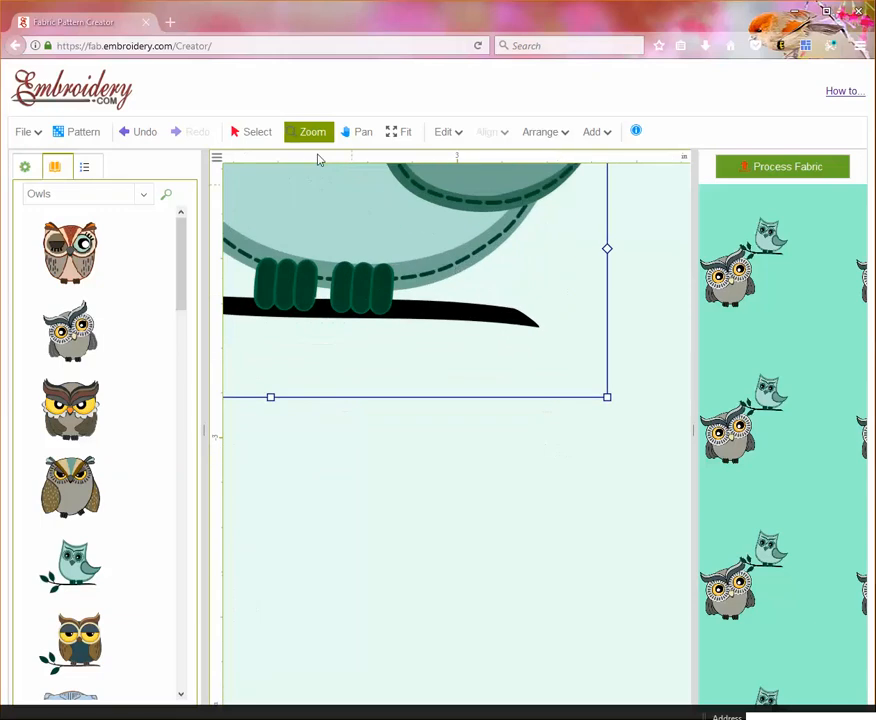
{"action": "left_click", "coordinate": [355, 132]}
{"action": "left_click_drag", "start_coordinate": [403, 462], "coordinate": [510, 506]}
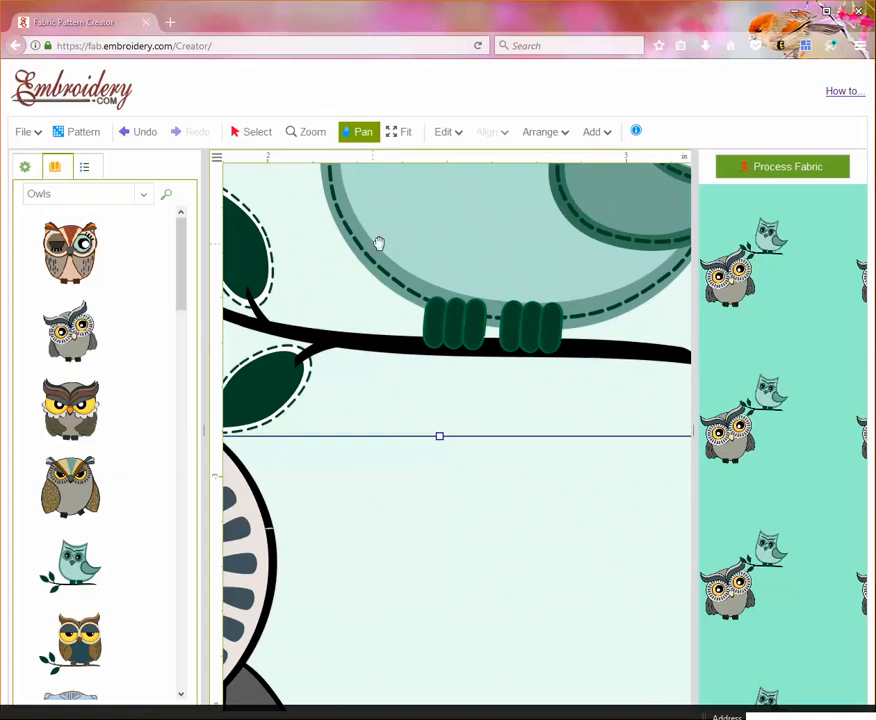
{"action": "left_click", "coordinate": [401, 132]}
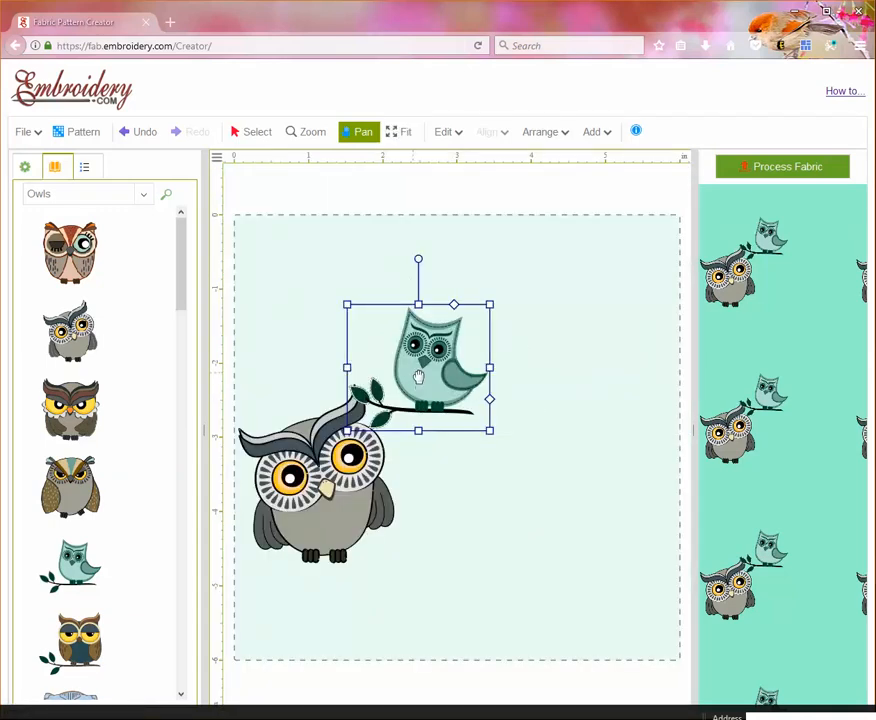
{"action": "key", "text": "ctrl+z"}
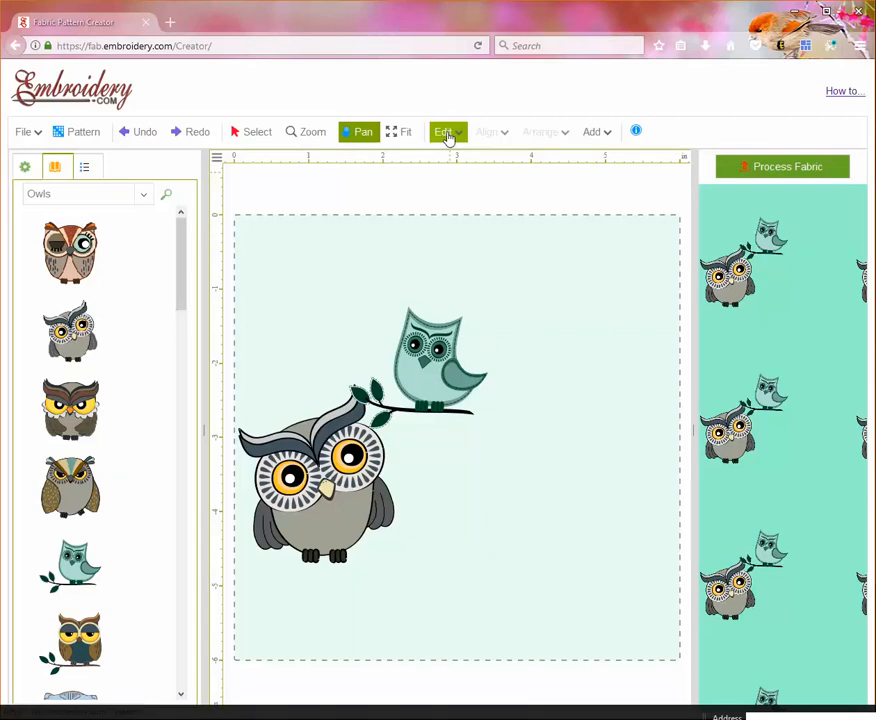
{"action": "left_click", "coordinate": [447, 135]}
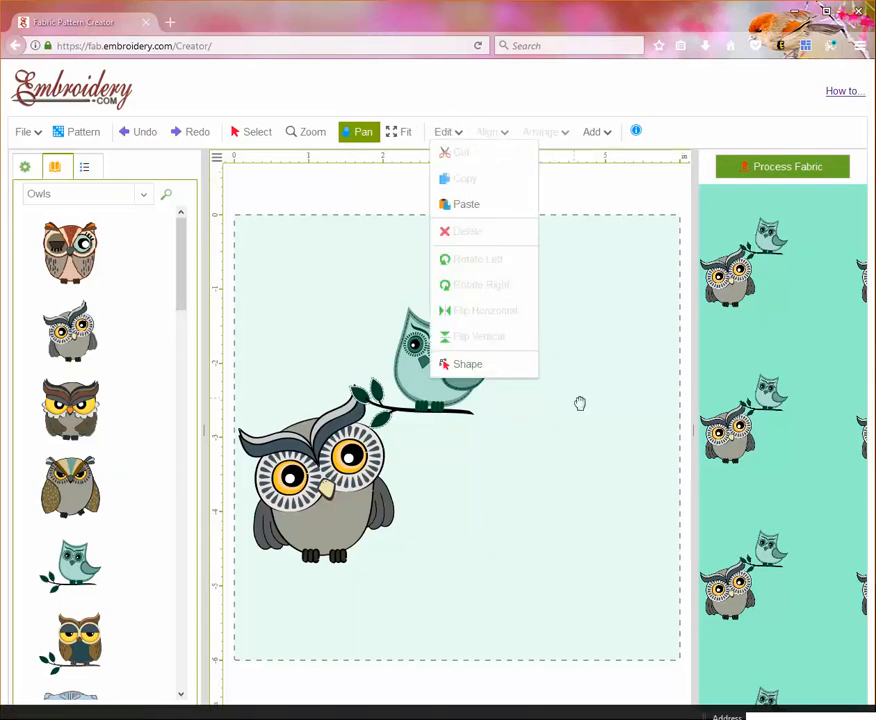
{"action": "left_click", "coordinate": [504, 401]}
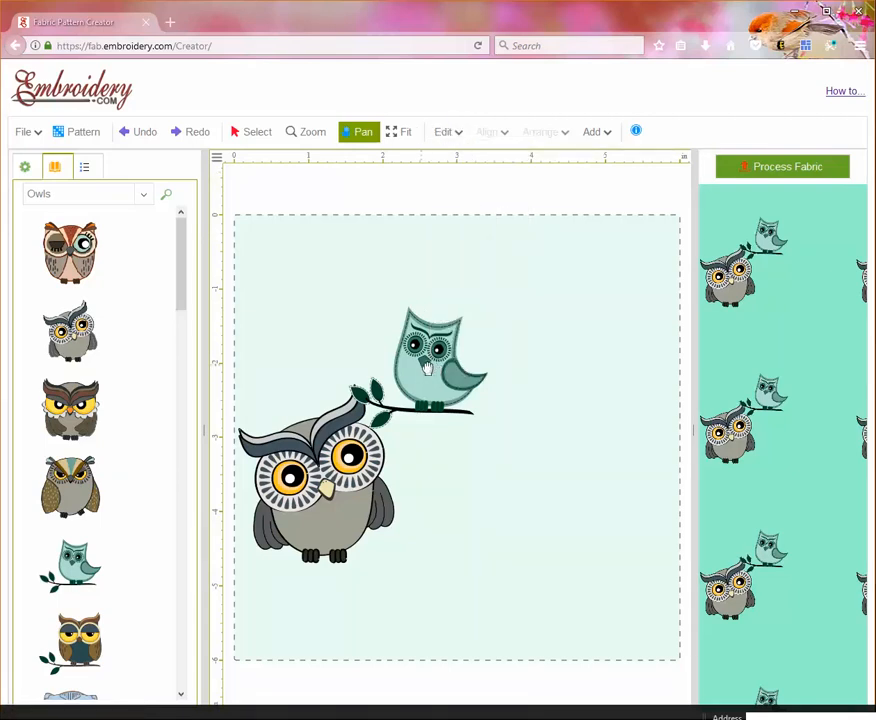
- Duplicate the teal owl with copy and paste, and place the copy above and slightly right of the original
{"action": "left_click", "coordinate": [257, 134]}
{"action": "left_click", "coordinate": [437, 351]}
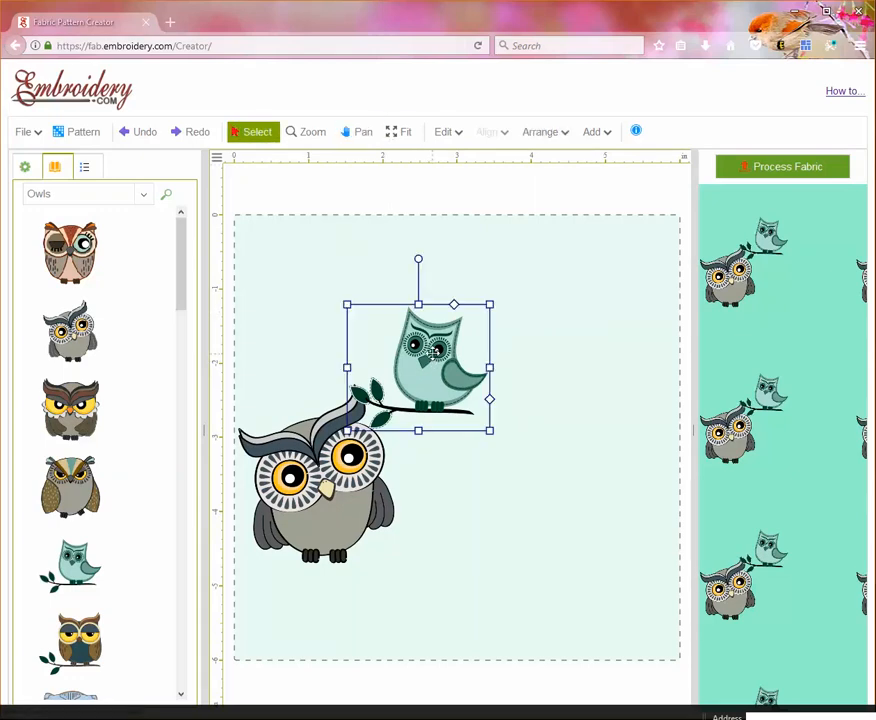
{"action": "left_click", "coordinate": [456, 141]}
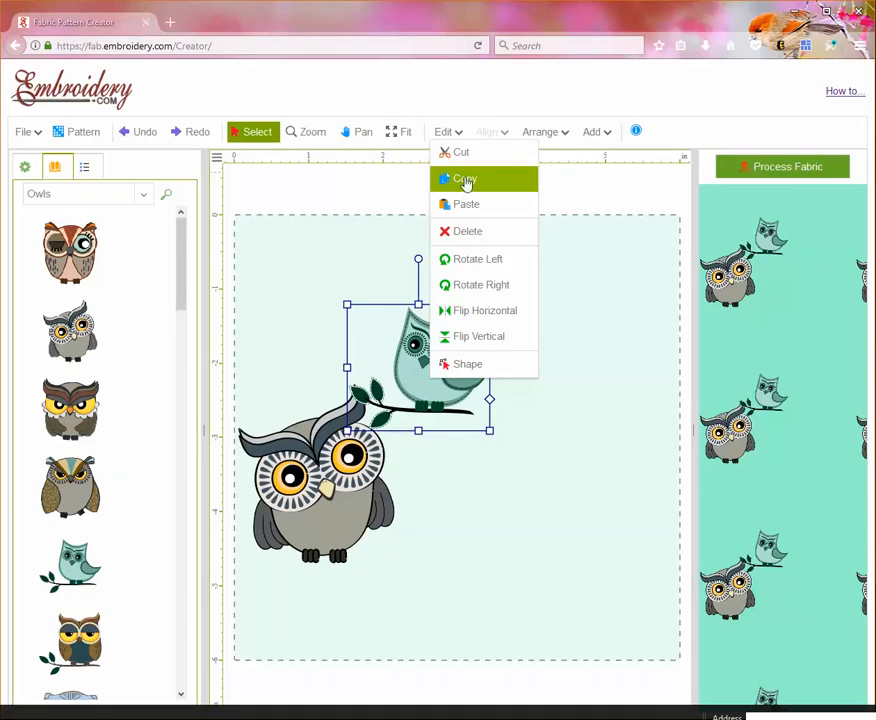
{"action": "left_click", "coordinate": [465, 180]}
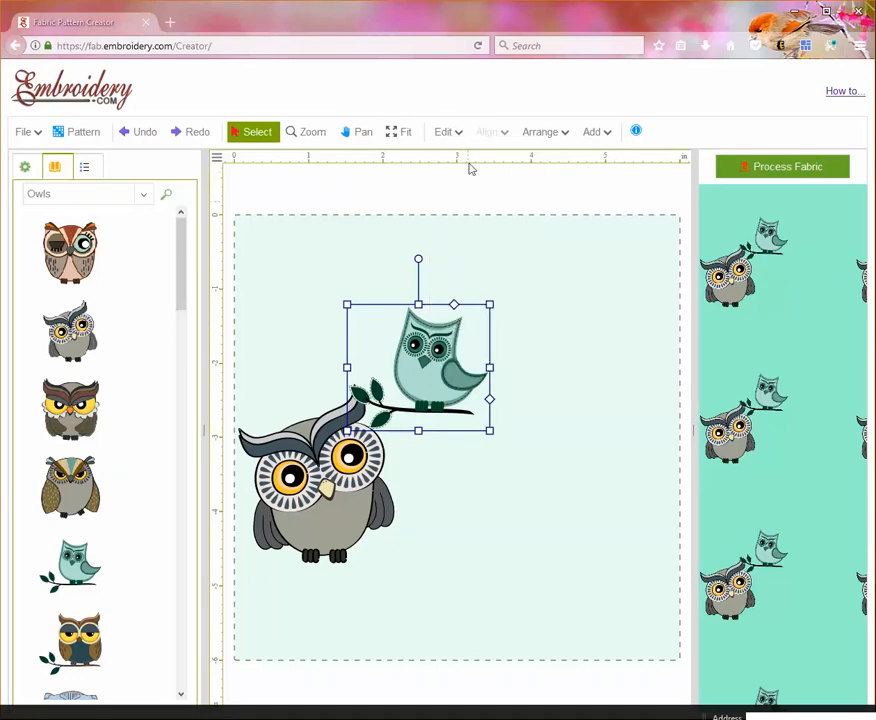
{"action": "left_click", "coordinate": [448, 133]}
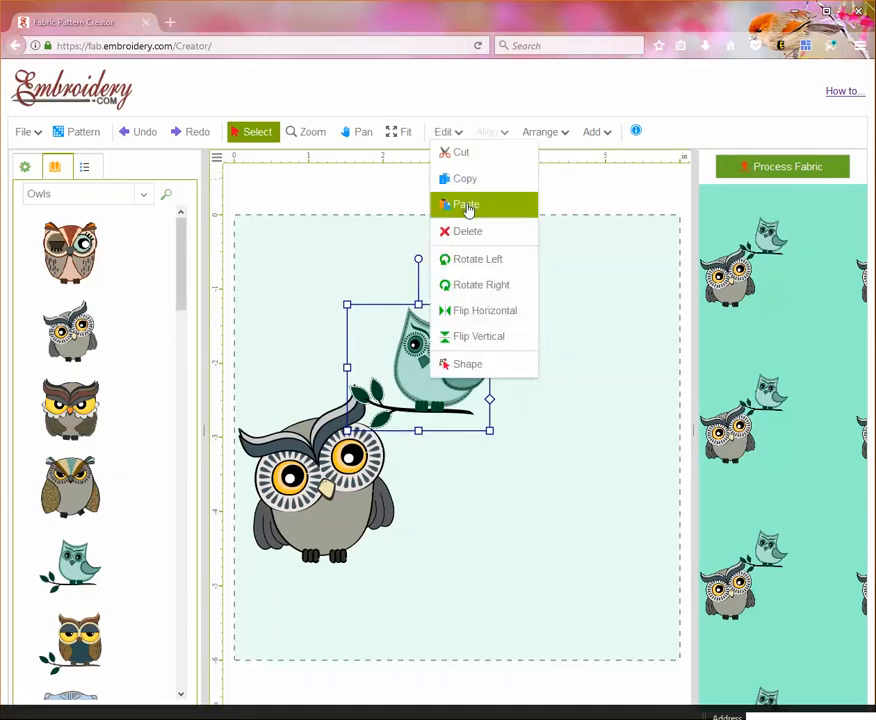
{"action": "left_click", "coordinate": [466, 205]}
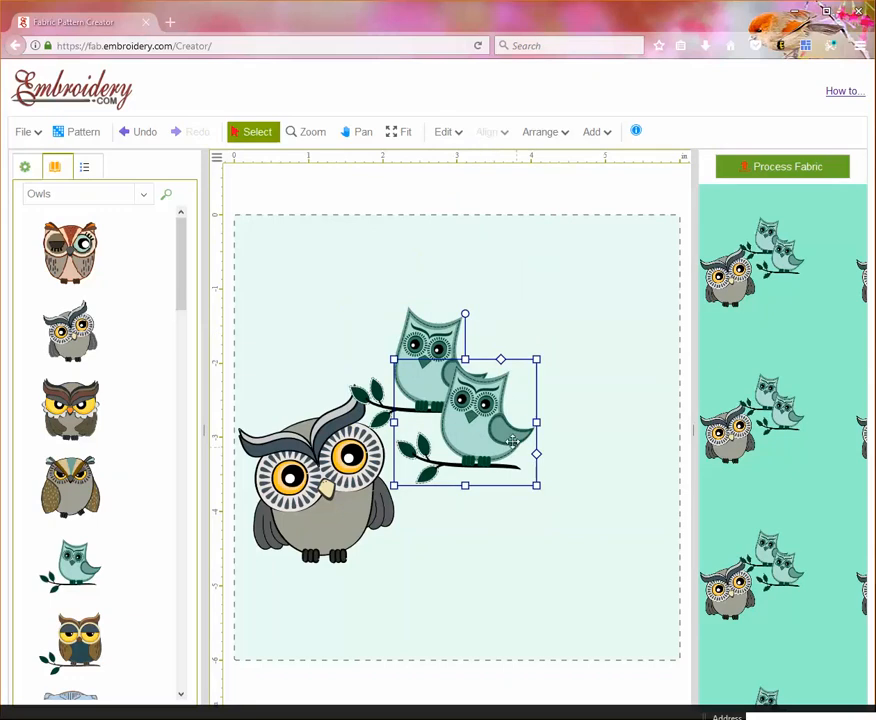
{"action": "left_click_drag", "start_coordinate": [492, 367], "coordinate": [473, 316]}
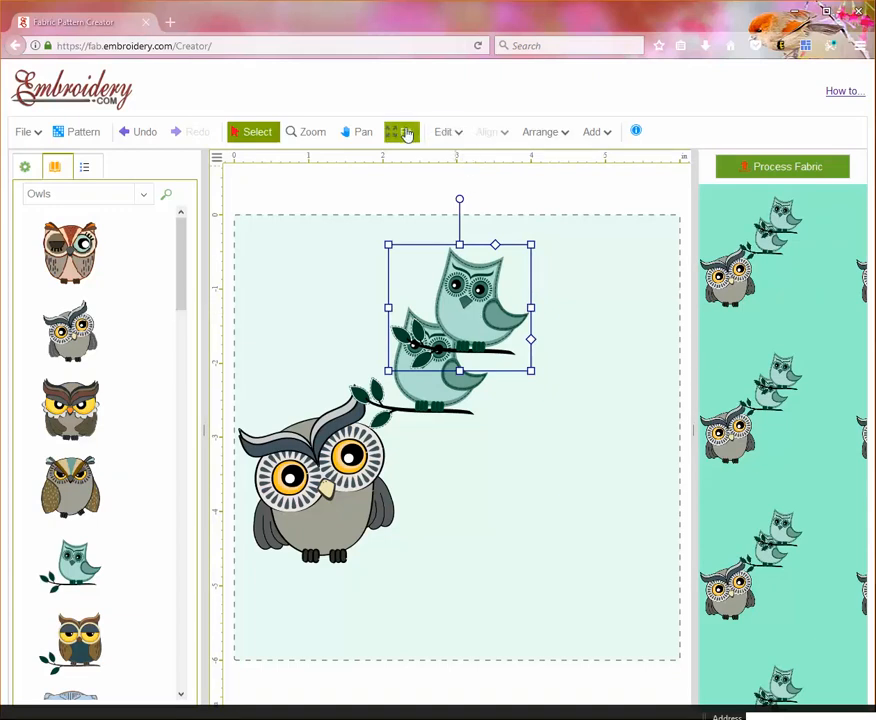
- Flip the copied teal owl horizontally and place it level beside the original so their wings overlap and the branches join
{"action": "left_click", "coordinate": [443, 131]}
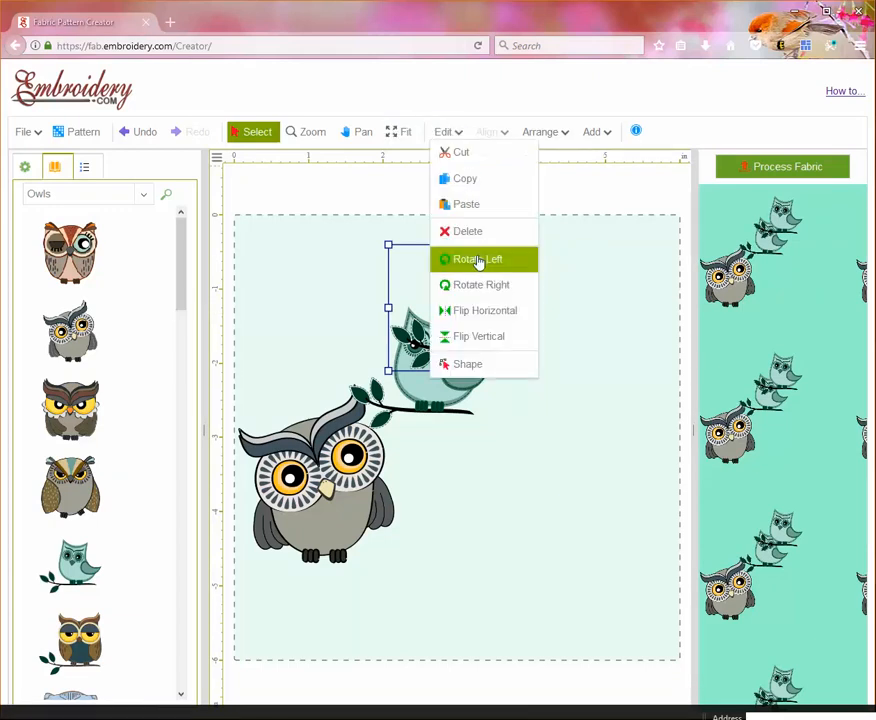
{"action": "left_click", "coordinate": [497, 318]}
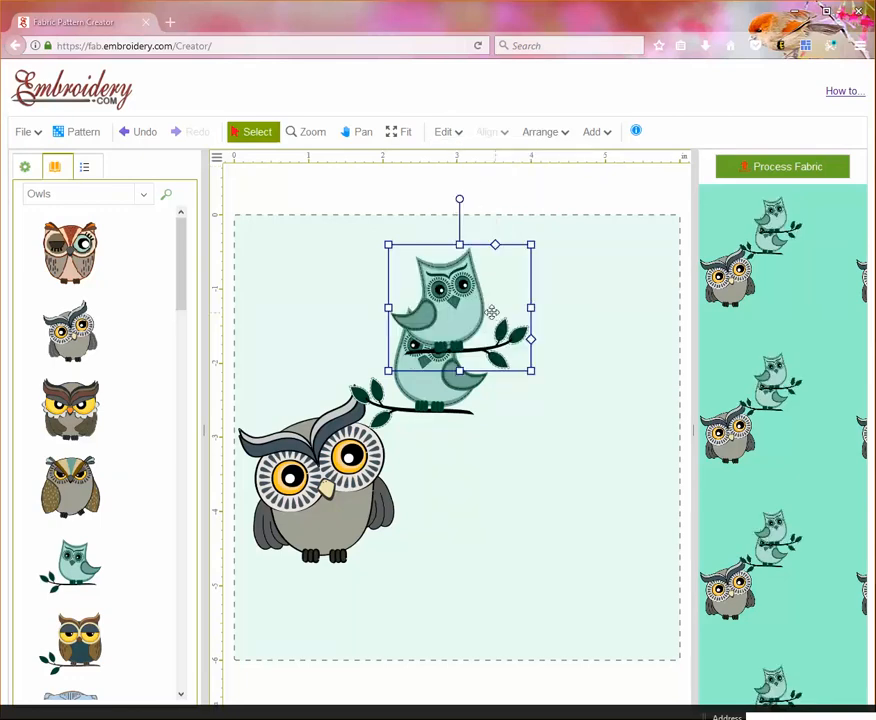
{"action": "left_click_drag", "start_coordinate": [438, 301], "coordinate": [494, 358]}
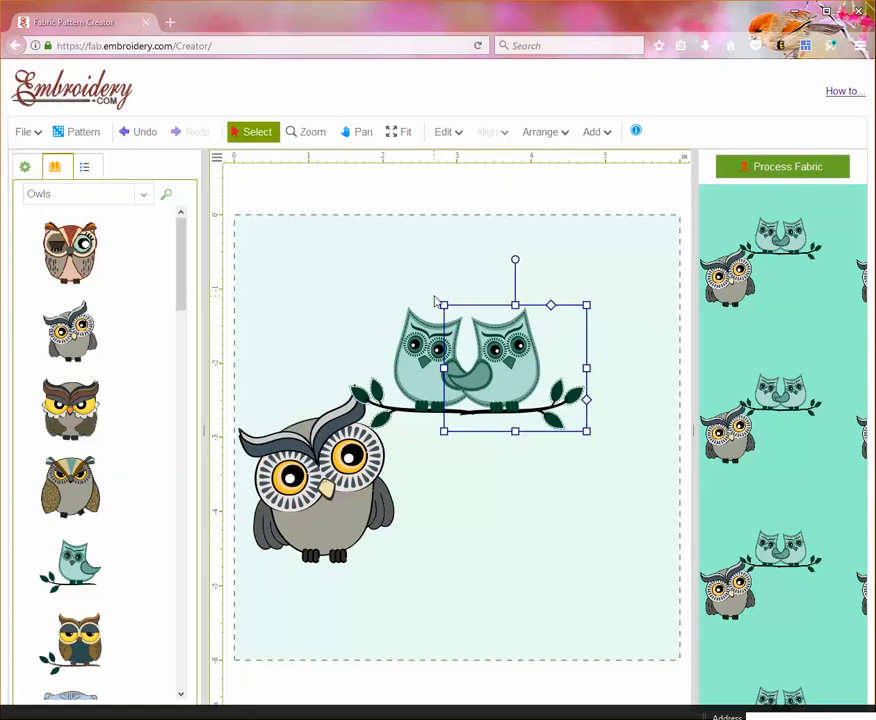
- Group the two teal owls and move the pair to the upper-right part of the pattern
{"action": "left_click", "coordinate": [440, 355], "text": "shift"}
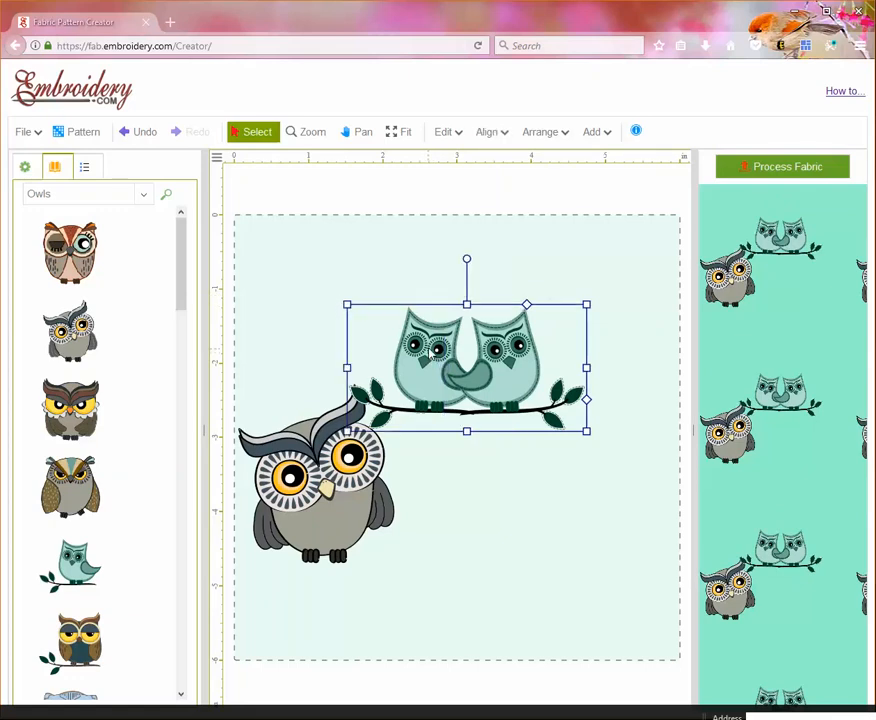
{"action": "left_click", "coordinate": [429, 346]}
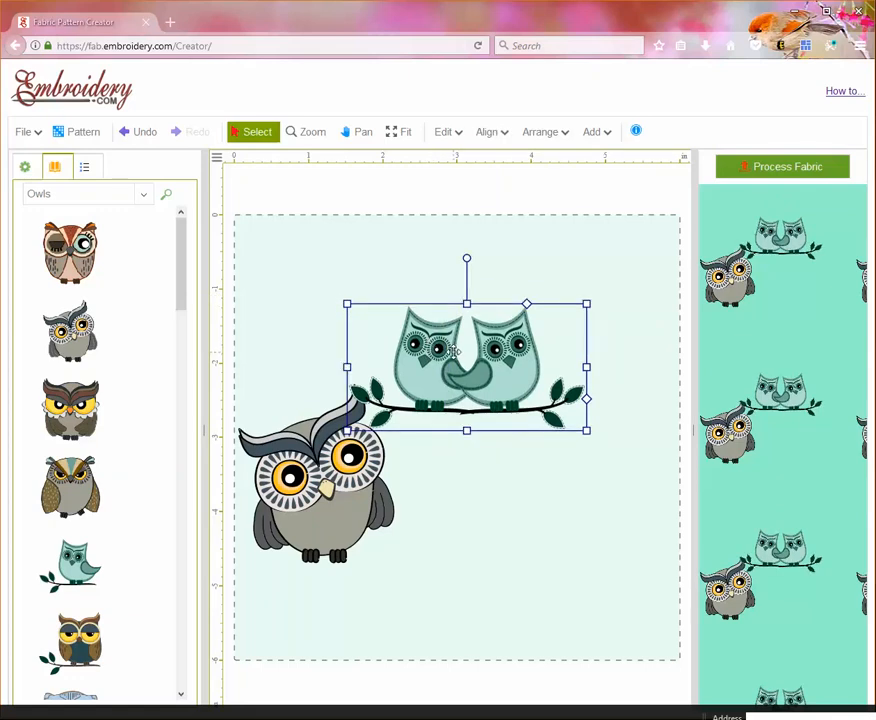
{"action": "left_click", "coordinate": [543, 140]}
{"action": "left_click", "coordinate": [555, 208]}
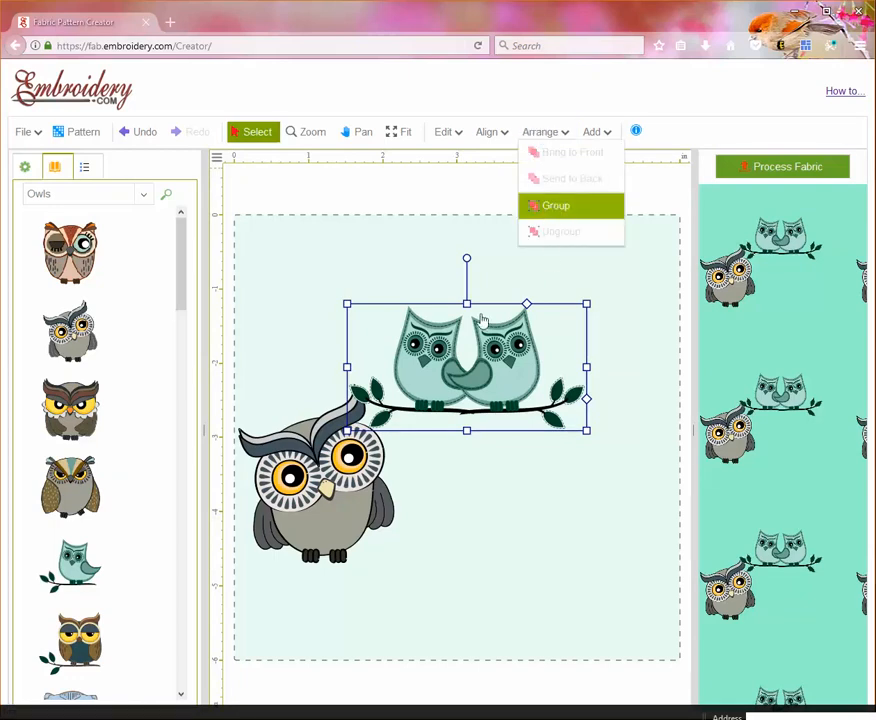
{"action": "left_click_drag", "start_coordinate": [458, 358], "coordinate": [523, 285]}
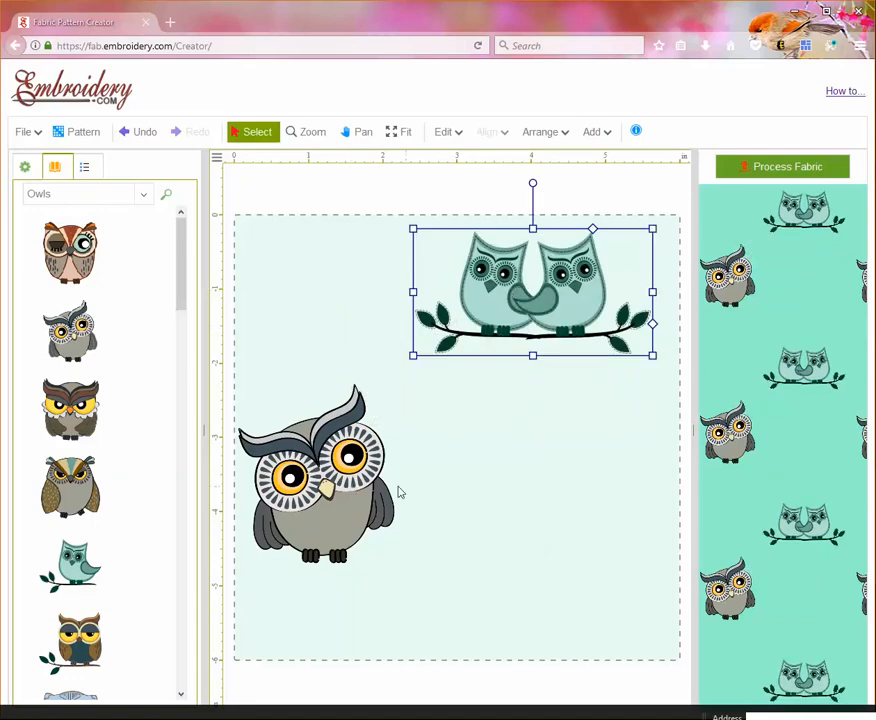
- Move the grey owl up and right, just below the left end of the teal owls' branch, and deselect it
{"action": "left_click_drag", "start_coordinate": [337, 470], "coordinate": [402, 419]}
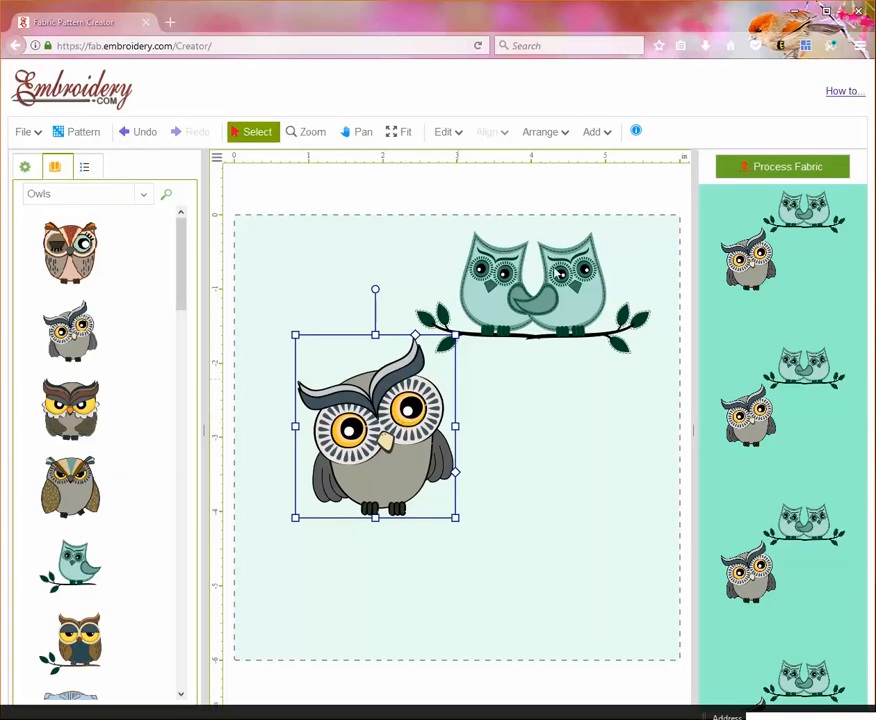
{"action": "left_click", "coordinate": [543, 131]}
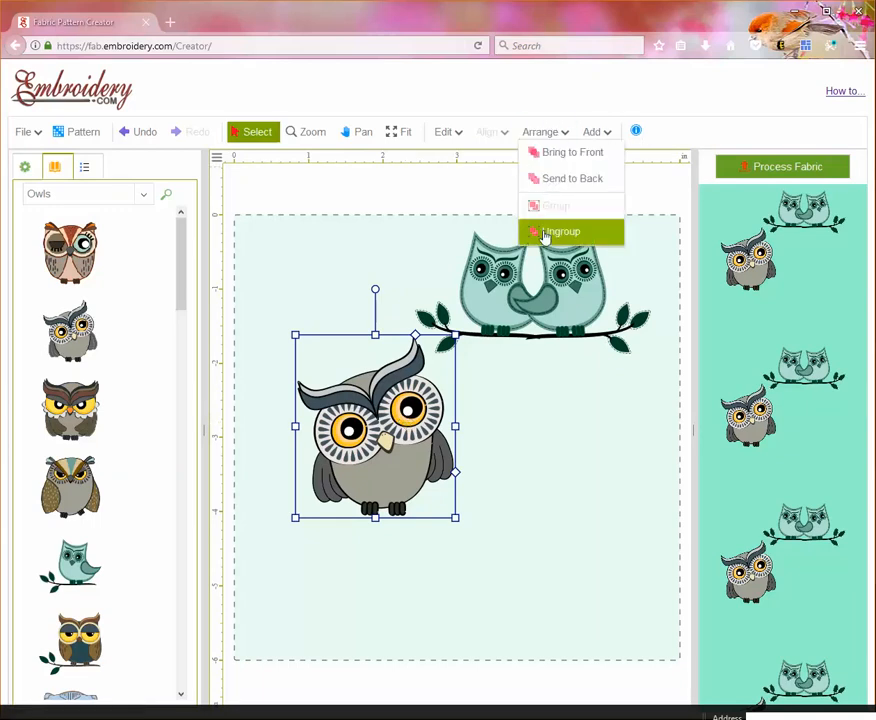
{"action": "left_click", "coordinate": [531, 417]}
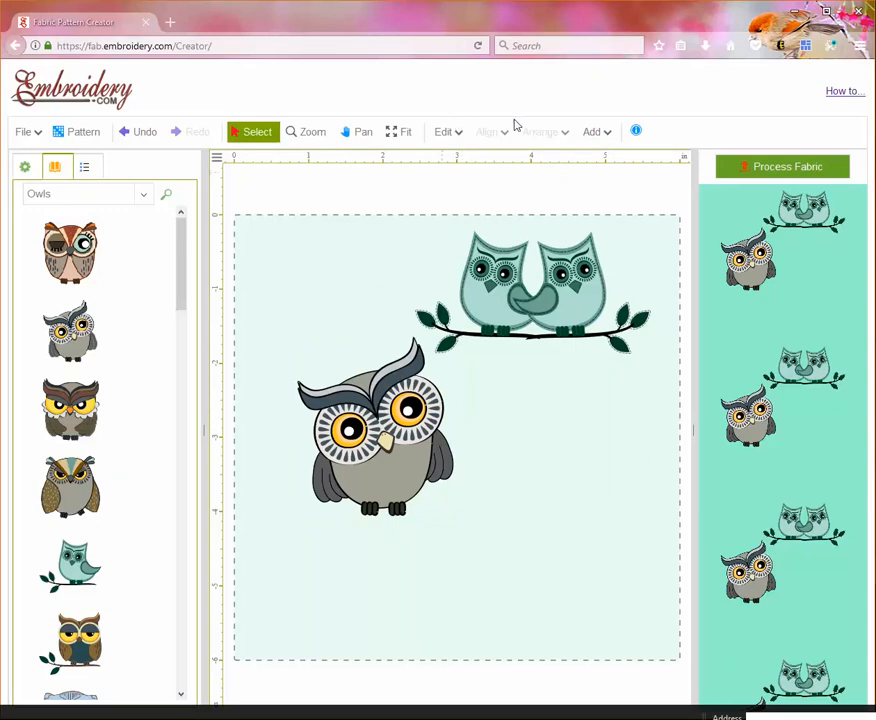
- Draw two small freehand strokes left of the teal owls, the lower one about 0.68 in wide and 0.35 in high
{"action": "left_click", "coordinate": [590, 133]}
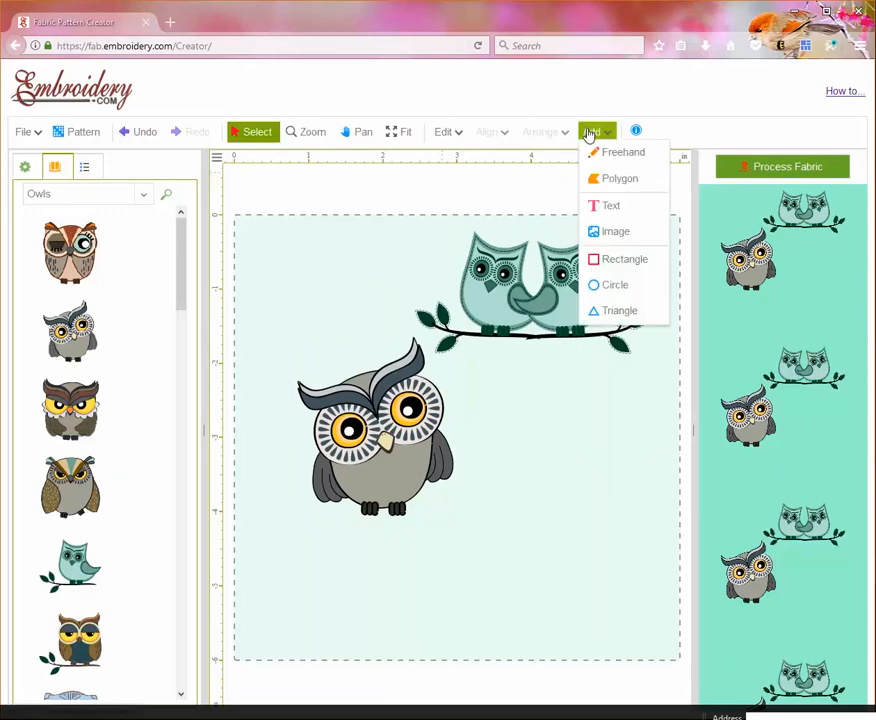
{"action": "left_click", "coordinate": [605, 153]}
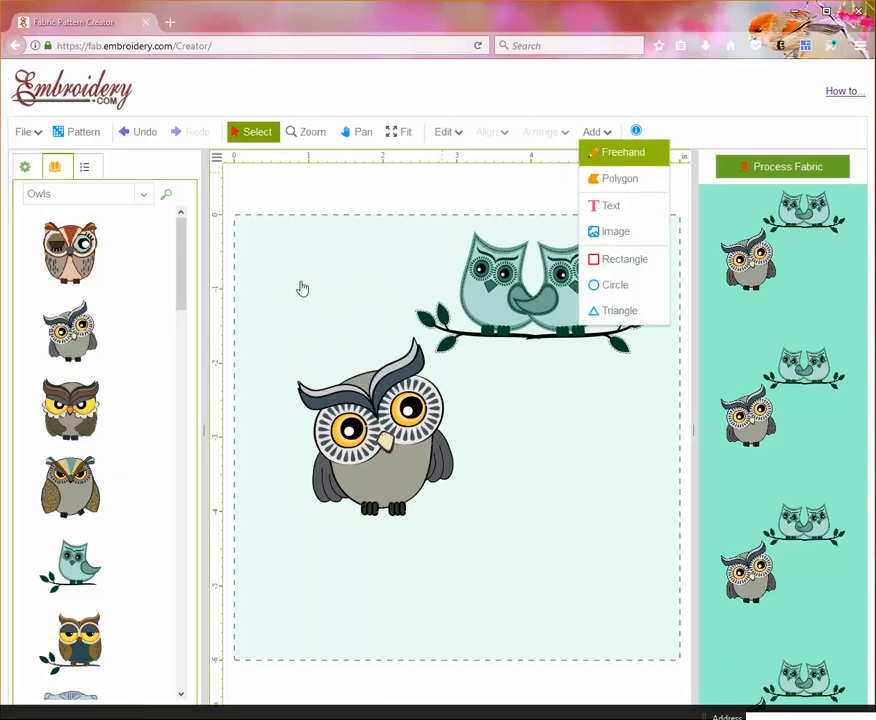
{"action": "mouse_move", "coordinate": [416, 251]}
{"action": "left_mouse_down"}
{"action": "mouse_move", "coordinate": [435, 243]}
{"action": "mouse_move", "coordinate": [410, 233]}
{"action": "left_mouse_up"}
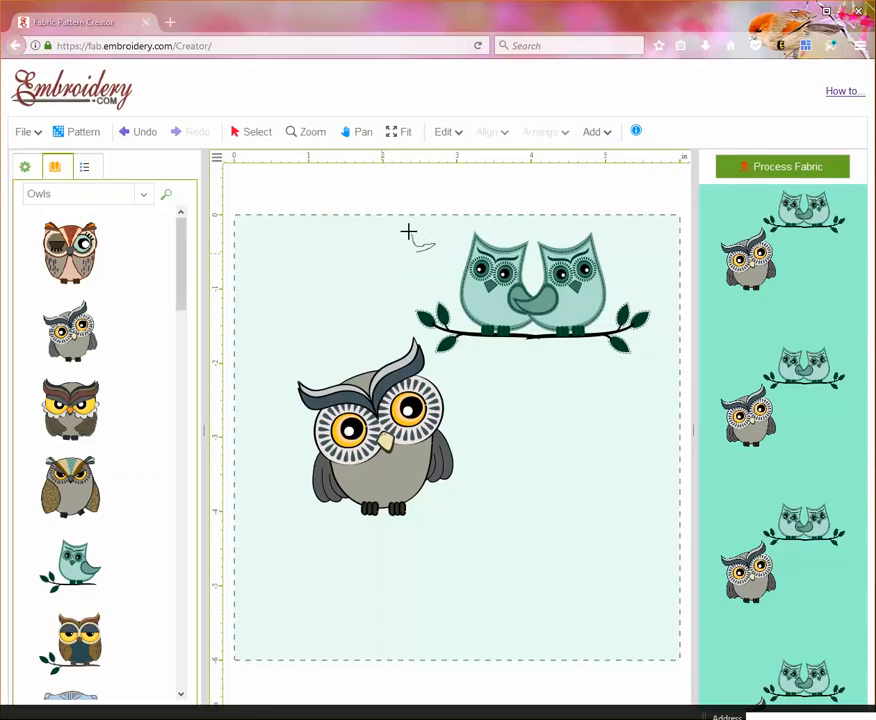
{"action": "left_click_drag", "start_coordinate": [386, 285], "coordinate": [443, 263]}
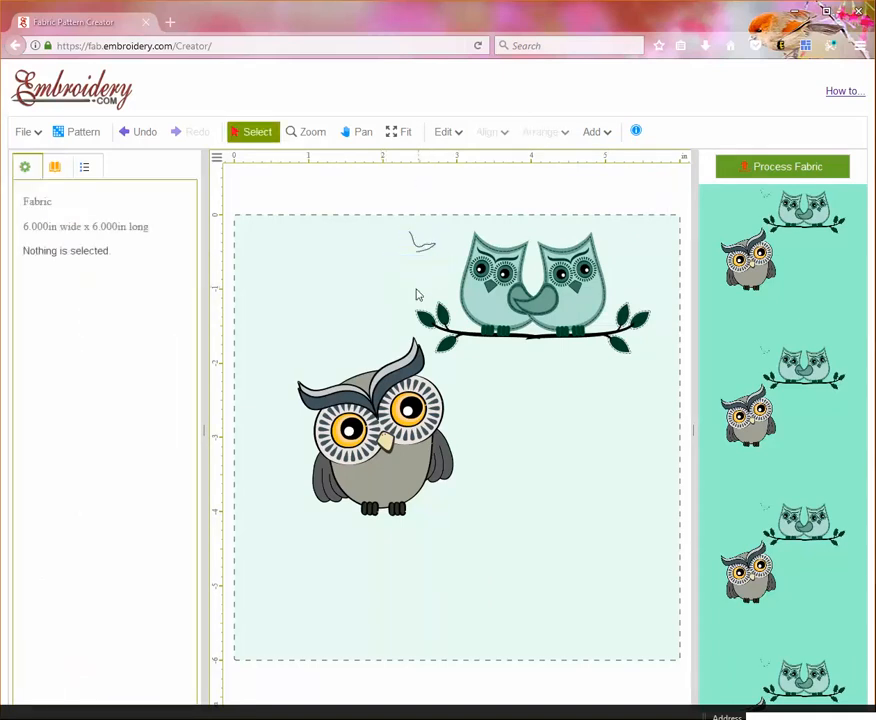
{"action": "left_click", "coordinate": [606, 144]}
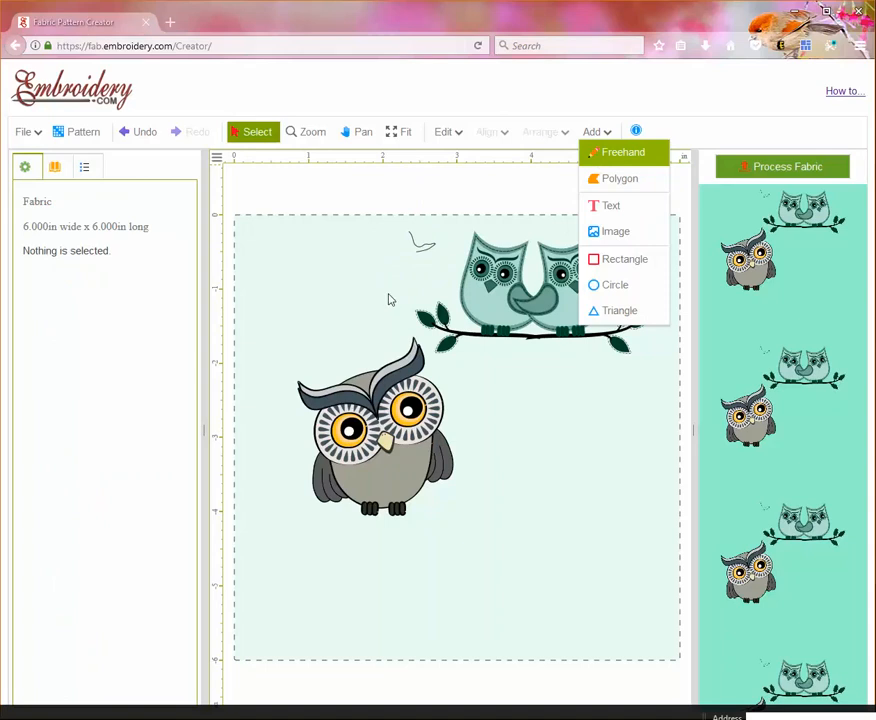
{"action": "left_click_drag", "start_coordinate": [387, 289], "coordinate": [437, 264]}
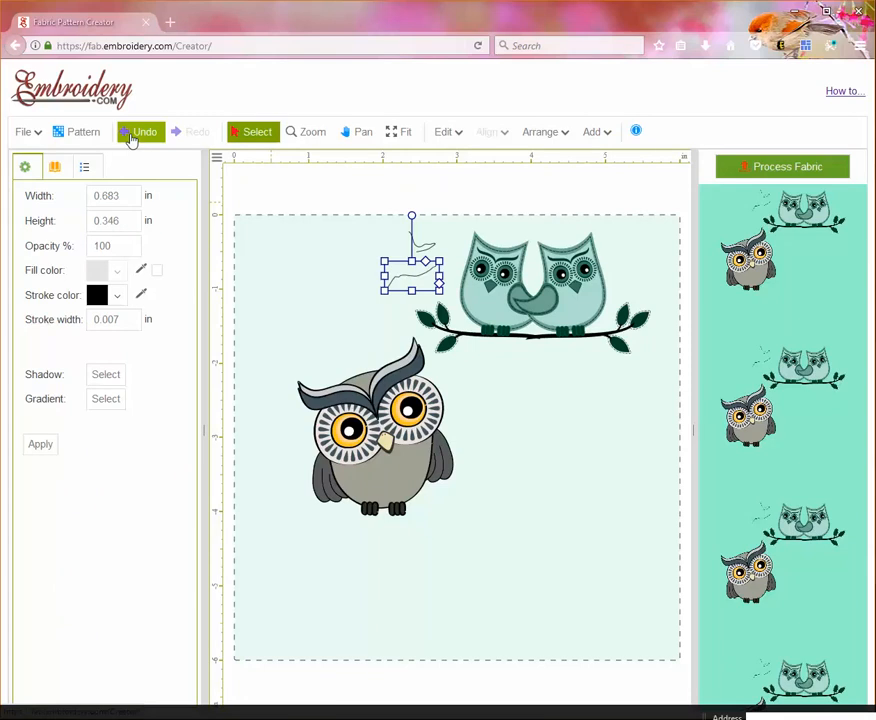
- Undo the two freehand strokes left of the teal owls
{"action": "left_click", "coordinate": [134, 138]}
- Insert the image file apple jack.JPG from the drawings folder into the pattern
{"action": "left_click", "coordinate": [596, 132]}
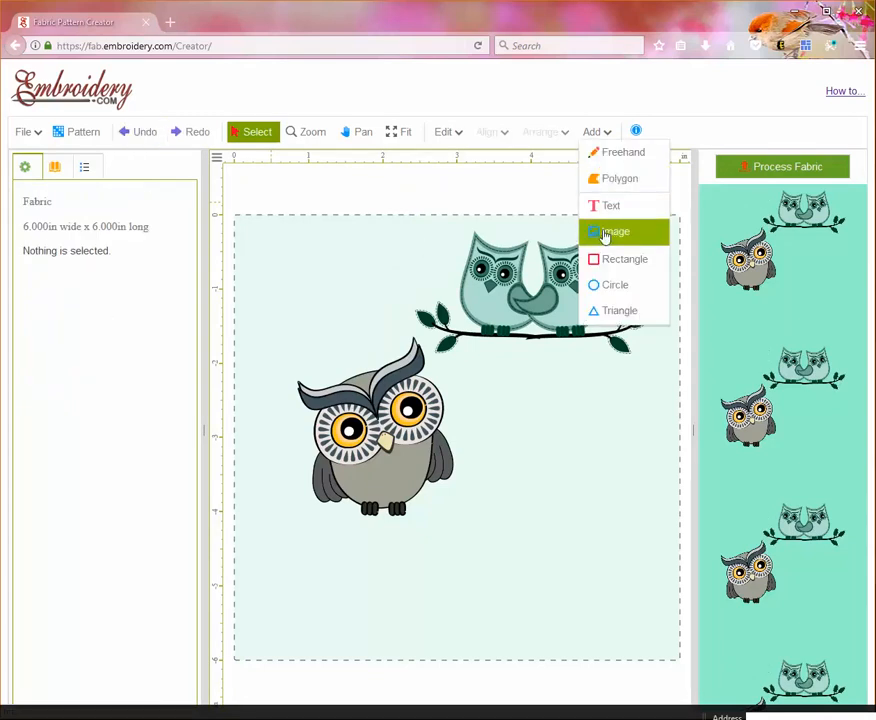
{"action": "left_click", "coordinate": [604, 234]}
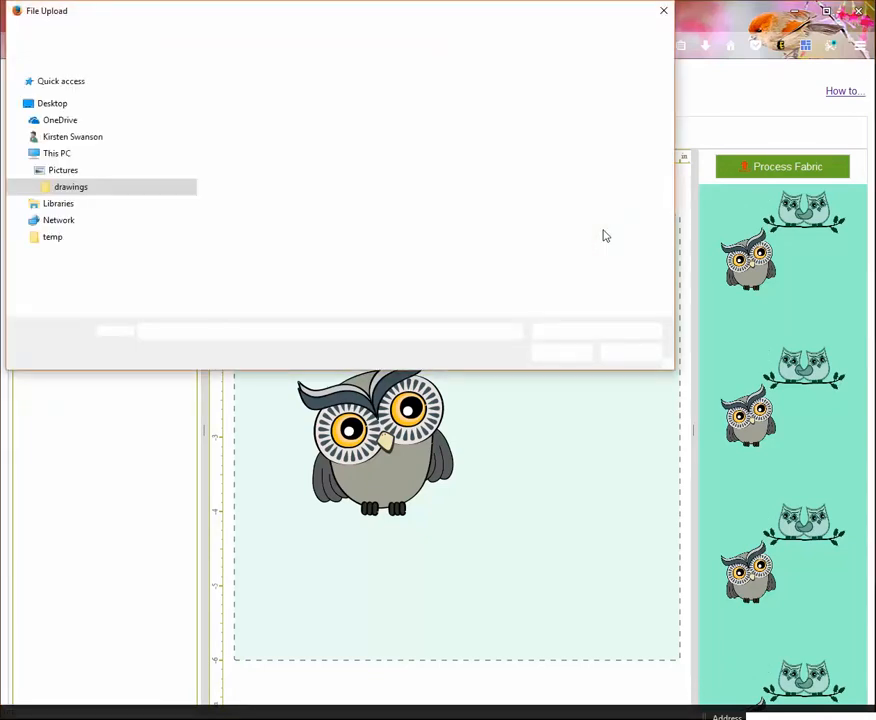
{"action": "left_click", "coordinate": [248, 108]}
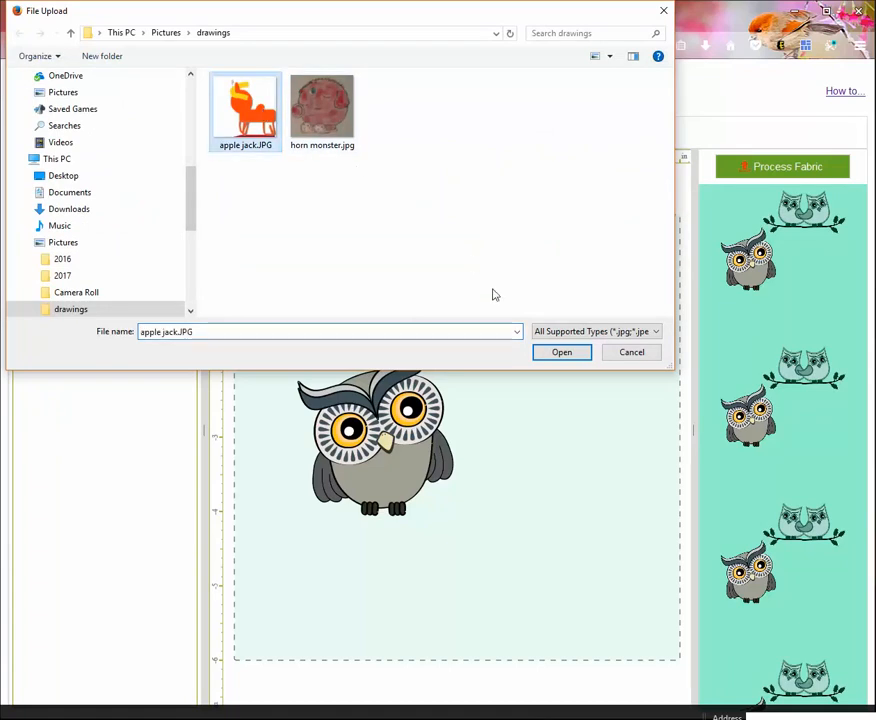
{"action": "left_click", "coordinate": [576, 354]}
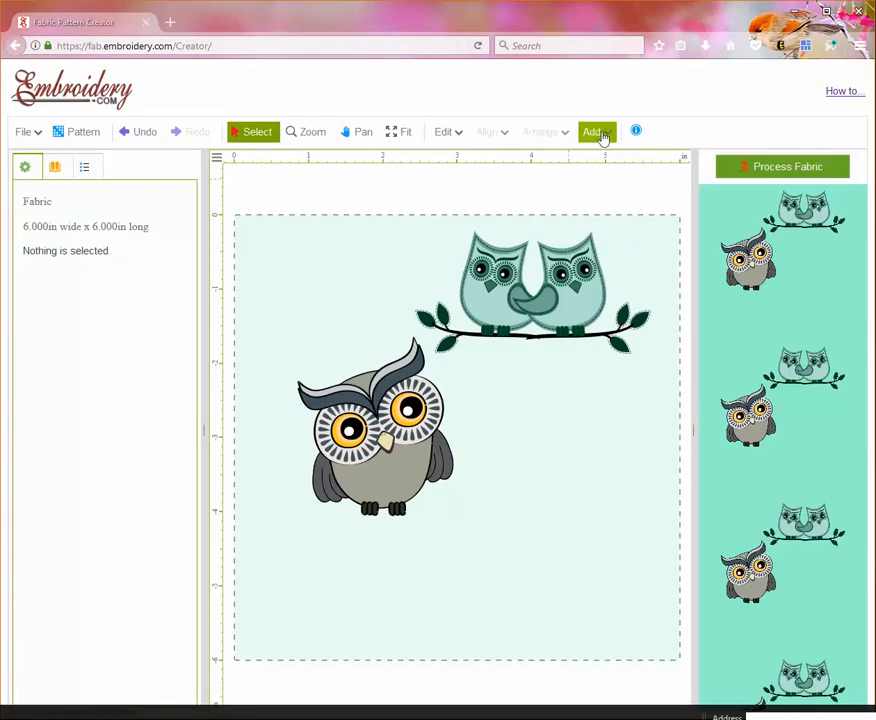
- Add a text object and move it beside the grey owl, below the teal owls' branch
{"action": "left_click", "coordinate": [607, 135]}
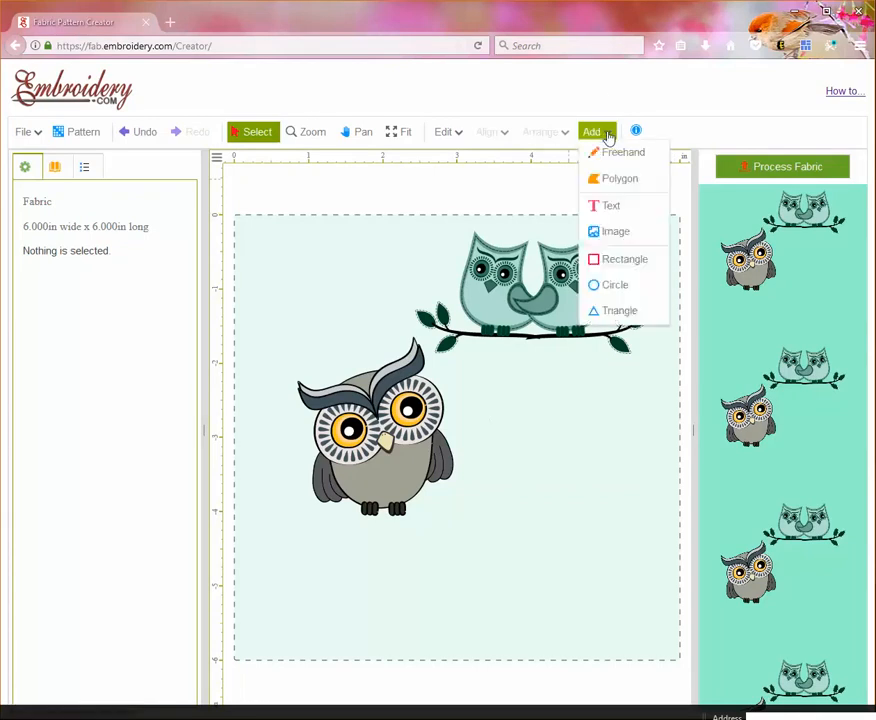
{"action": "left_click", "coordinate": [607, 207]}
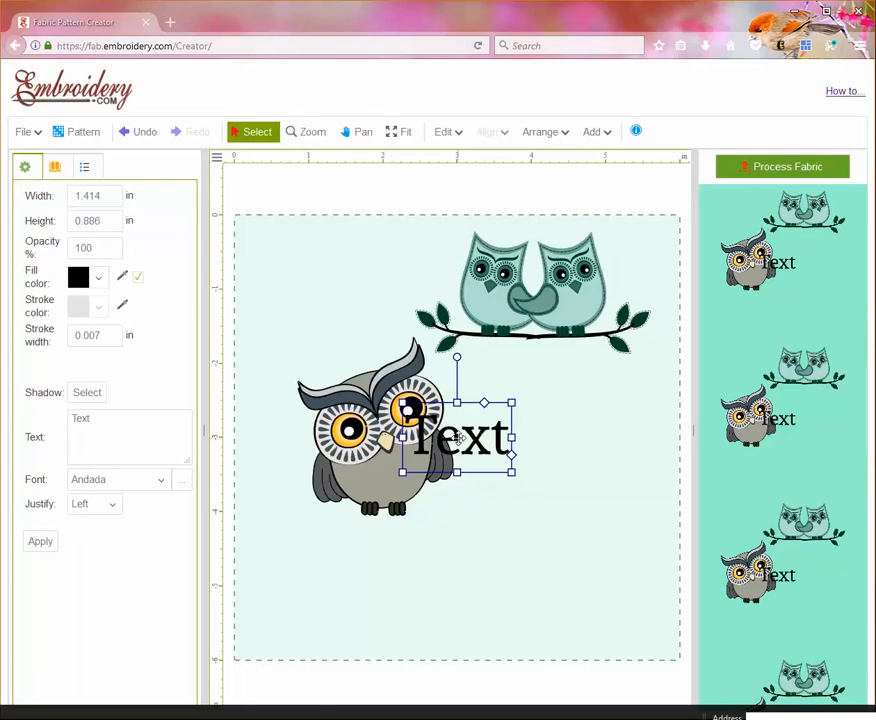
{"action": "left_click_drag", "start_coordinate": [456, 437], "coordinate": [549, 427]}
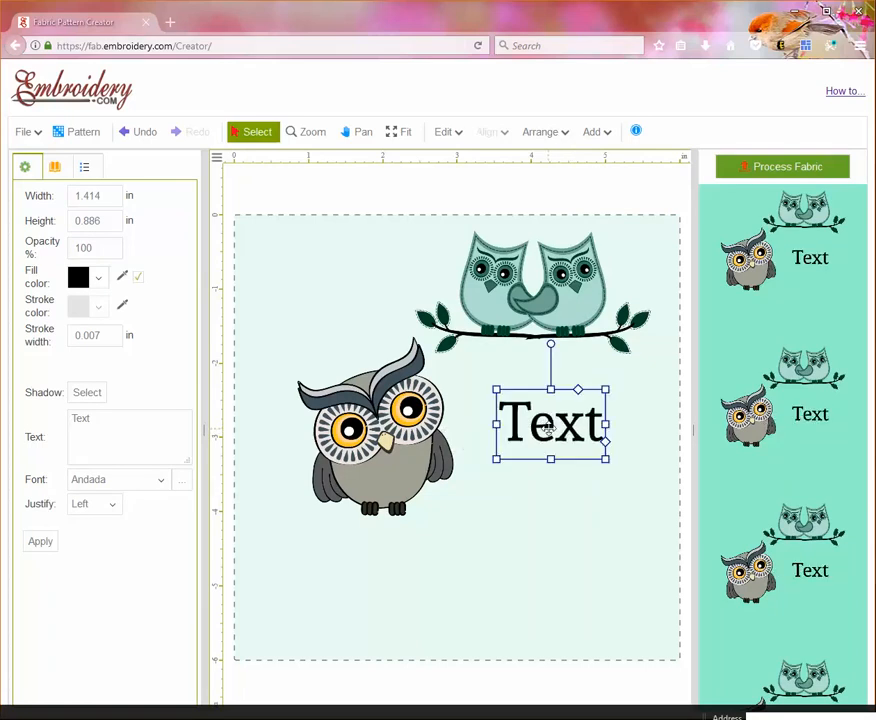
{"action": "left_click_drag", "start_coordinate": [547, 428], "coordinate": [544, 444]}
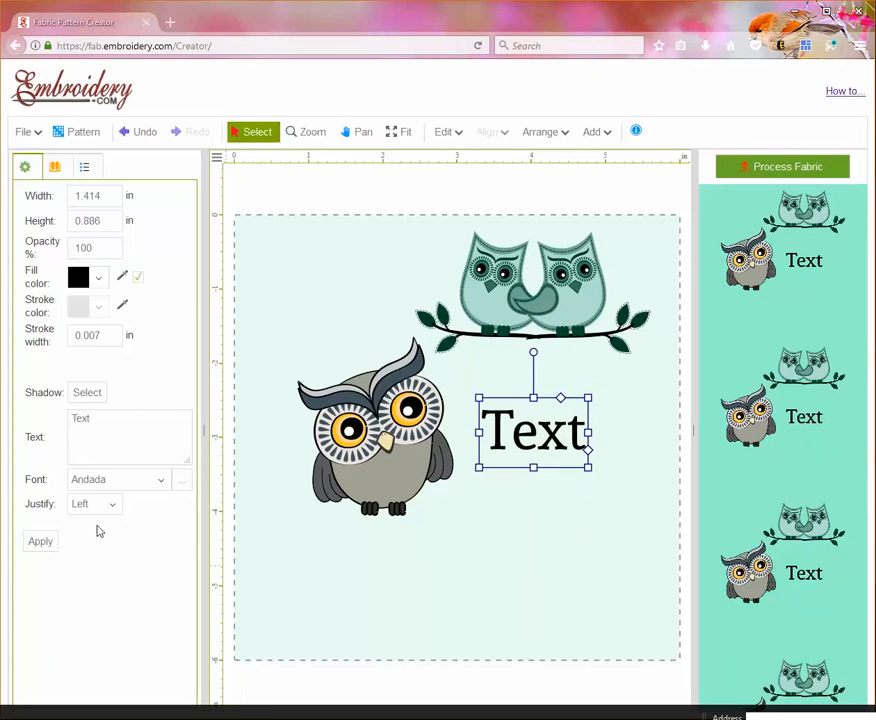
- Change the text object's wording to "Whoo's there?"
{"action": "left_click", "coordinate": [105, 423]}
{"action": "key", "text": "ctrl+a"}
{"action": "type", "text": "Whoo's there?"}
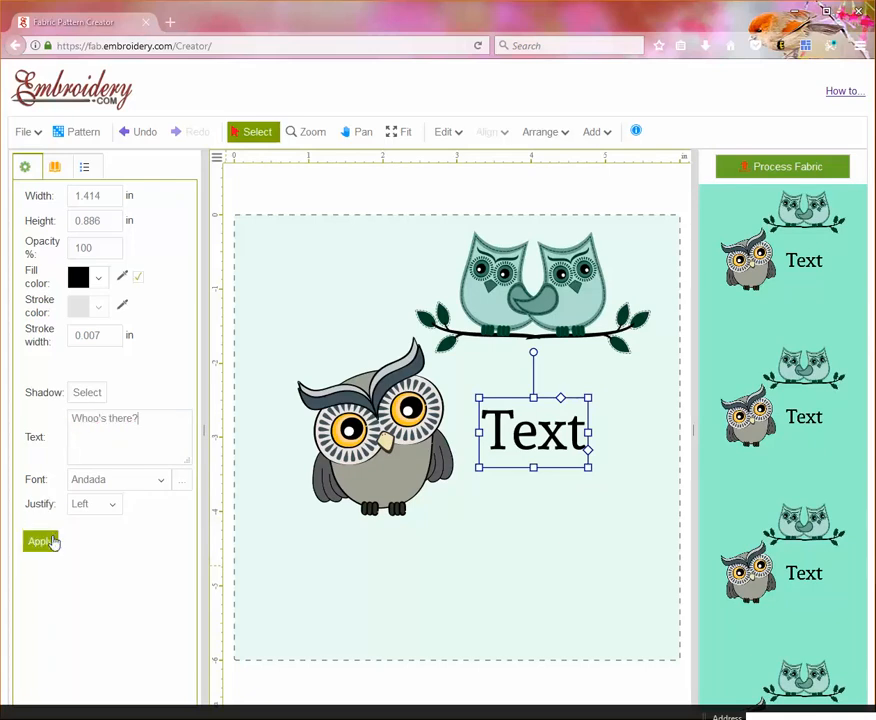
{"action": "left_click", "coordinate": [56, 543]}
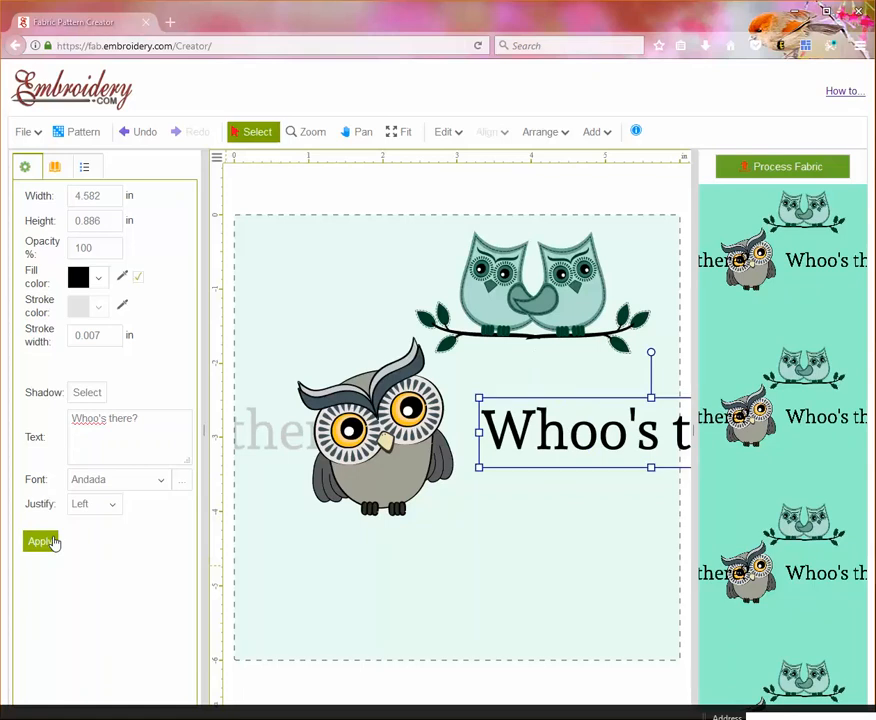
- Scale the "Whoo's there?" text down slightly and tilt it counterclockwise so it rises away from the grey owl
{"action": "left_click_drag", "start_coordinate": [478, 396], "coordinate": [510, 404]}
{"action": "left_click_drag", "start_coordinate": [642, 434], "coordinate": [547, 425]}
{"action": "left_click_drag", "start_coordinate": [582, 364], "coordinate": [550, 349]}
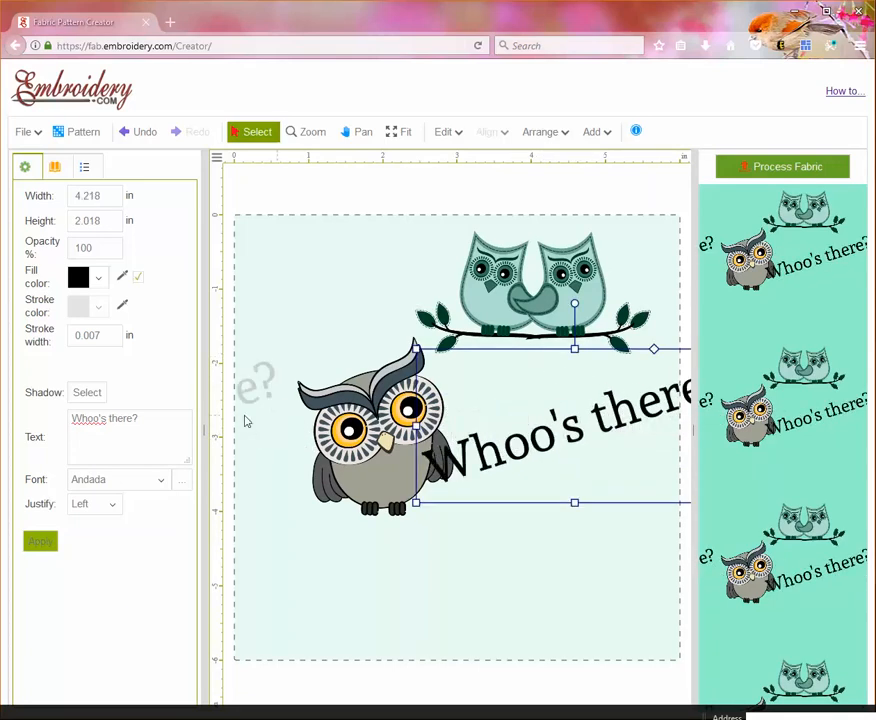
- Try the Catamaran font on the text, settle on Pacifico, and shrink it to about 3.71 in wide just right of the grey owl
{"action": "left_click", "coordinate": [164, 487]}
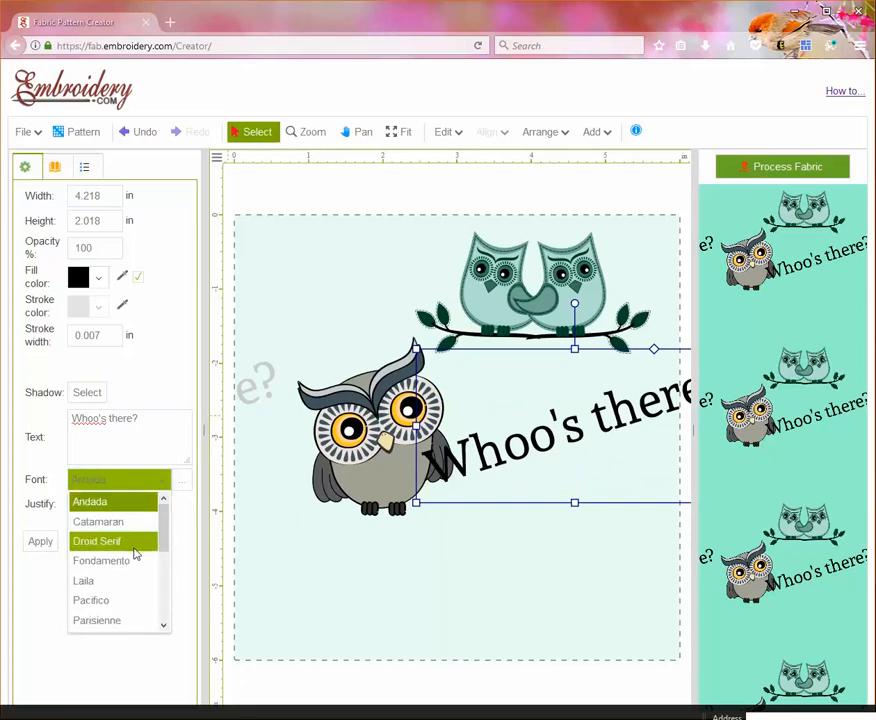
{"action": "left_click", "coordinate": [125, 523]}
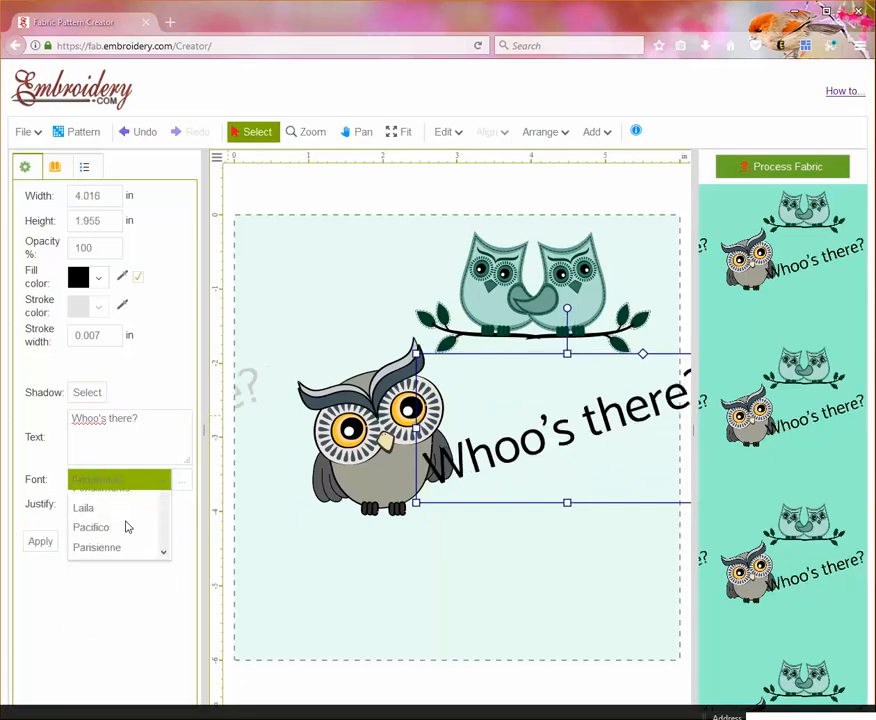
{"action": "left_click", "coordinate": [155, 482]}
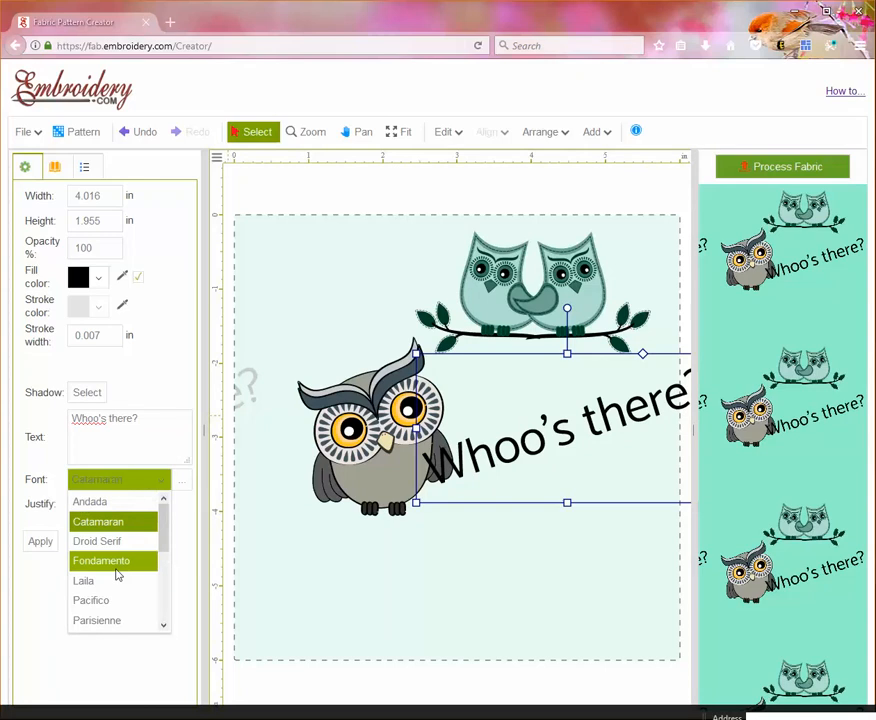
{"action": "left_click", "coordinate": [112, 601]}
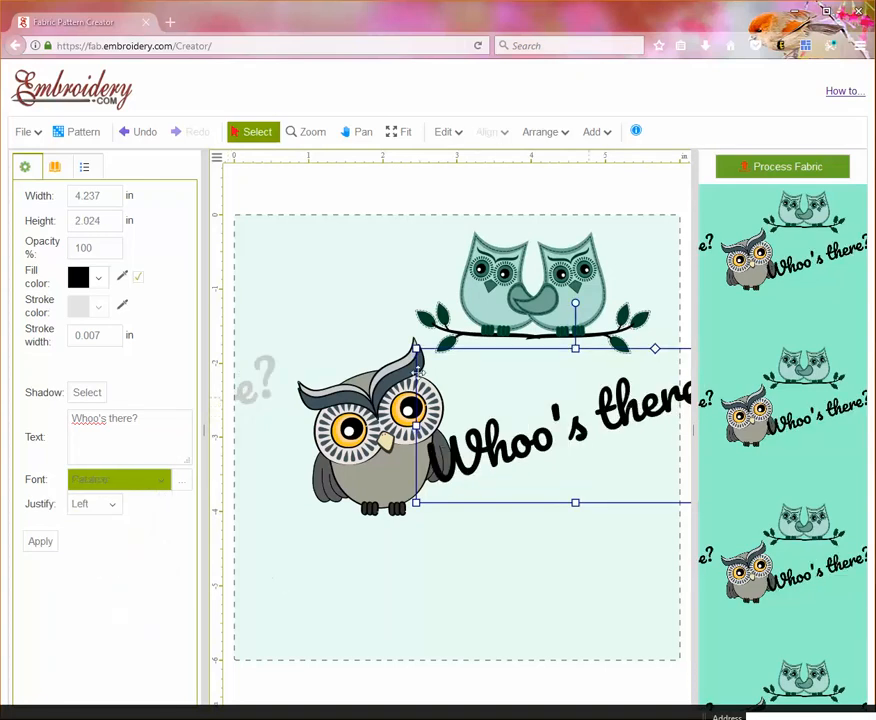
{"action": "left_click_drag", "start_coordinate": [416, 348], "coordinate": [460, 367]}
{"action": "left_click_drag", "start_coordinate": [597, 435], "coordinate": [579, 408]}
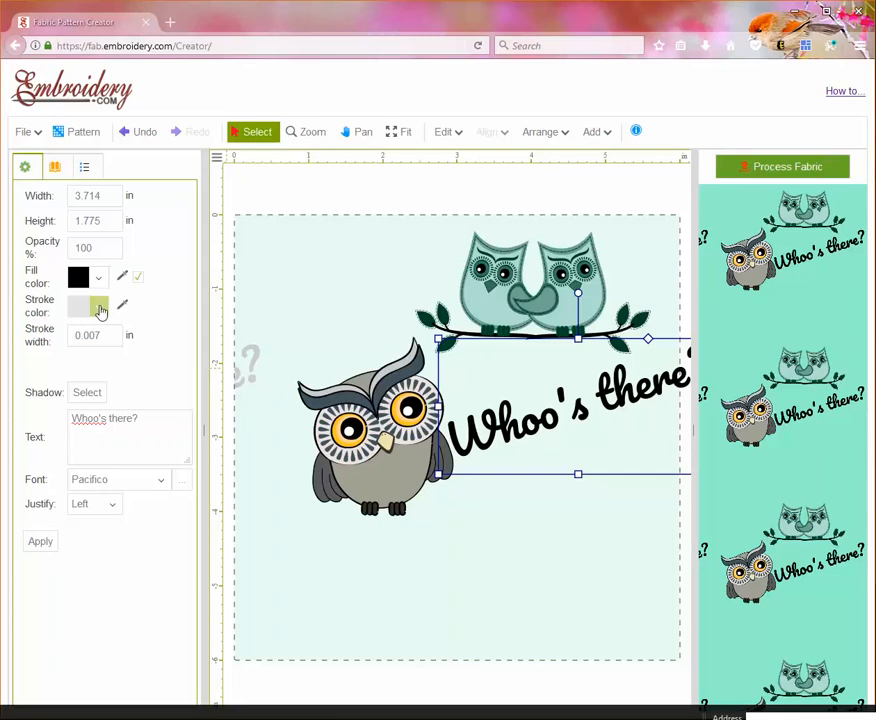
- Set the text's stroke color to dark red-brown, #5f2626
{"action": "left_click", "coordinate": [100, 311]}
{"action": "left_click", "coordinate": [178, 408]}
{"action": "left_click_drag", "start_coordinate": [178, 408], "coordinate": [173, 421]}
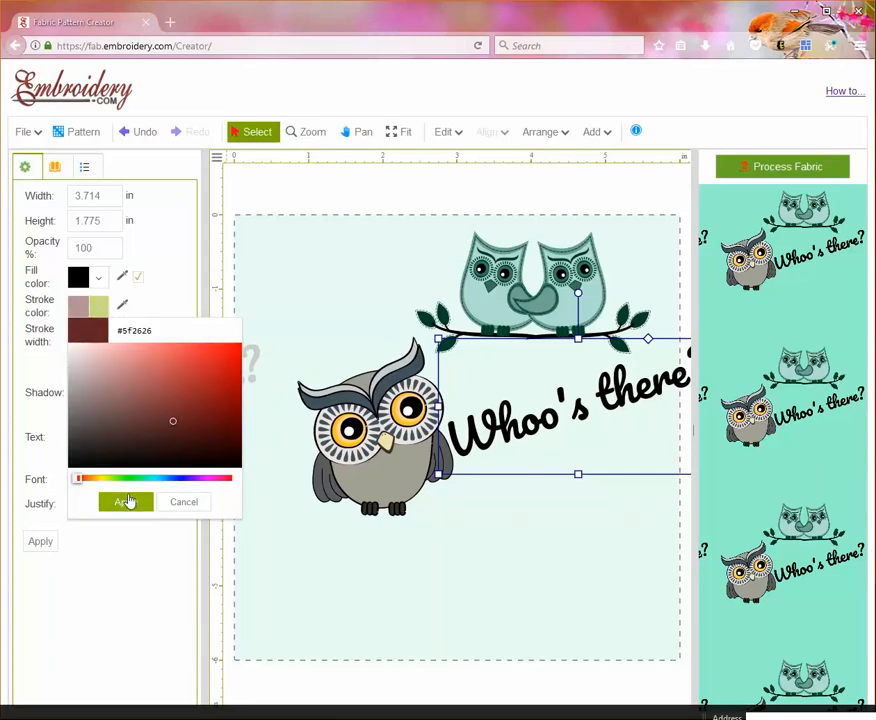
{"action": "left_click", "coordinate": [124, 501]}
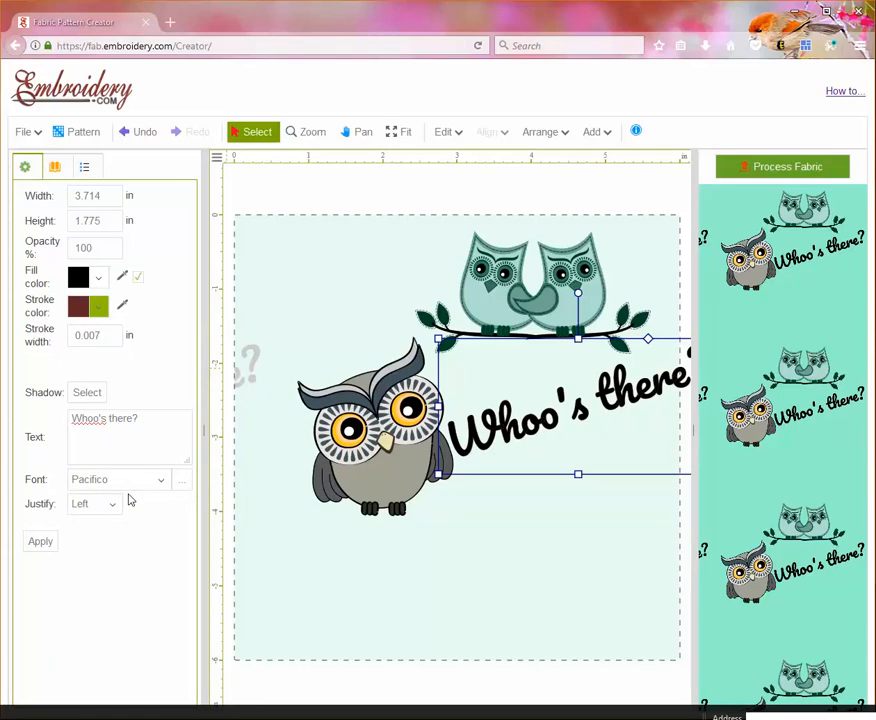
- Set the "Whoo's there?" text's fill color to a muted brownish grey
{"action": "left_click", "coordinate": [98, 278]}
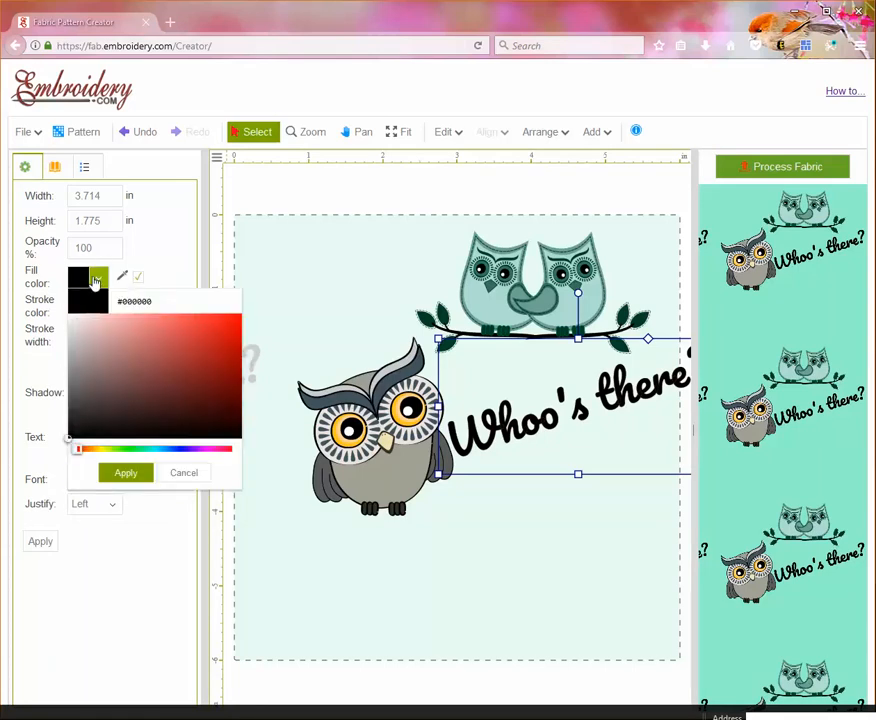
{"action": "left_click", "coordinate": [95, 353]}
{"action": "mouse_move", "coordinate": [95, 353]}
{"action": "left_mouse_down"}
{"action": "mouse_move", "coordinate": [86, 332]}
{"action": "mouse_move", "coordinate": [84, 364]}
{"action": "left_mouse_up"}
{"action": "left_click", "coordinate": [127, 474]}
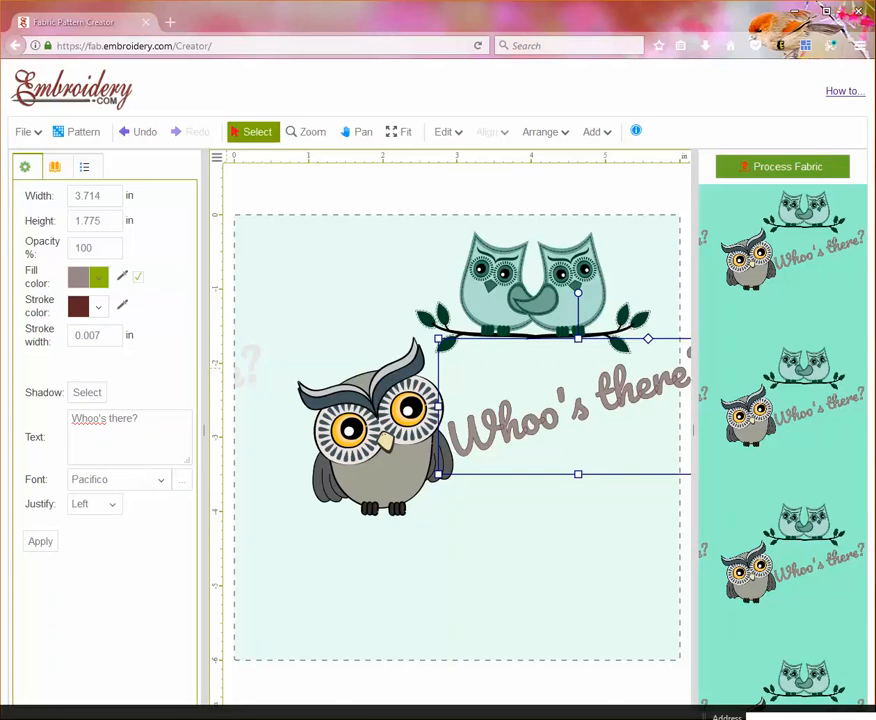
{"action": "left_click", "coordinate": [101, 224]}
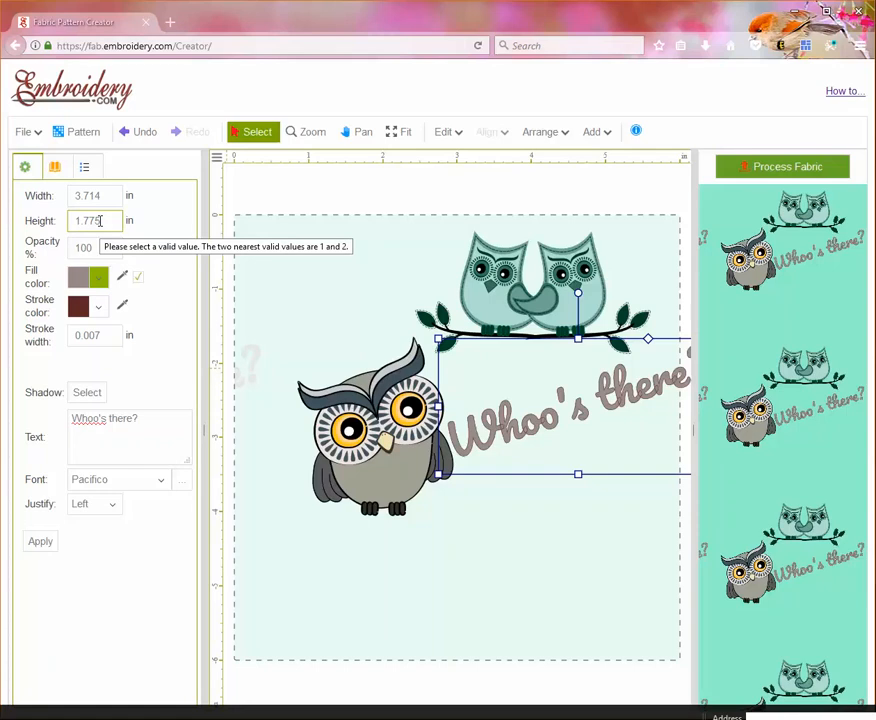
- Add a circle shape to the pattern
{"action": "left_click", "coordinate": [602, 138]}
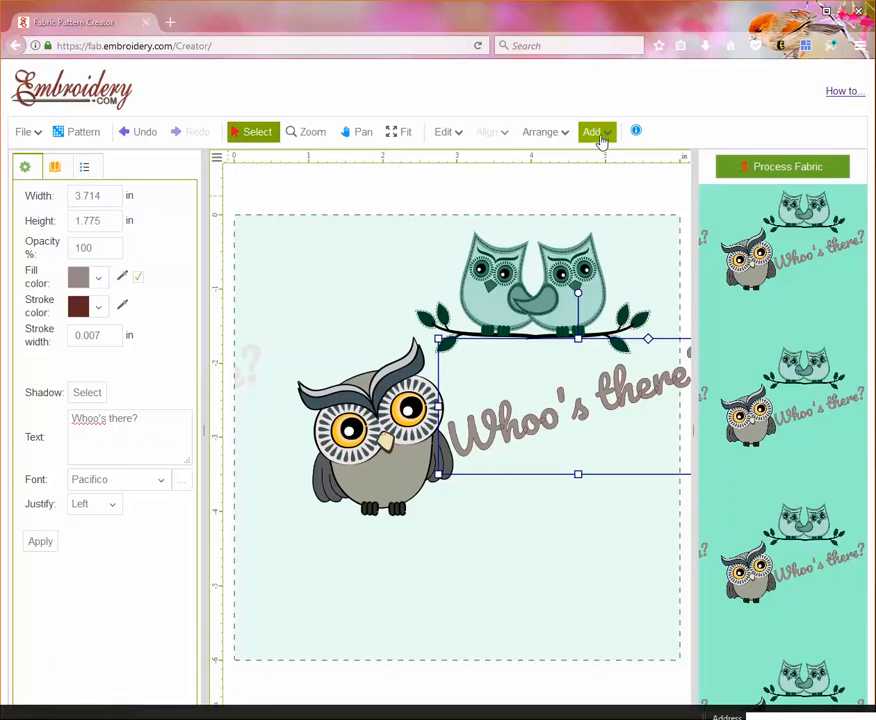
{"action": "left_click", "coordinate": [603, 140]}
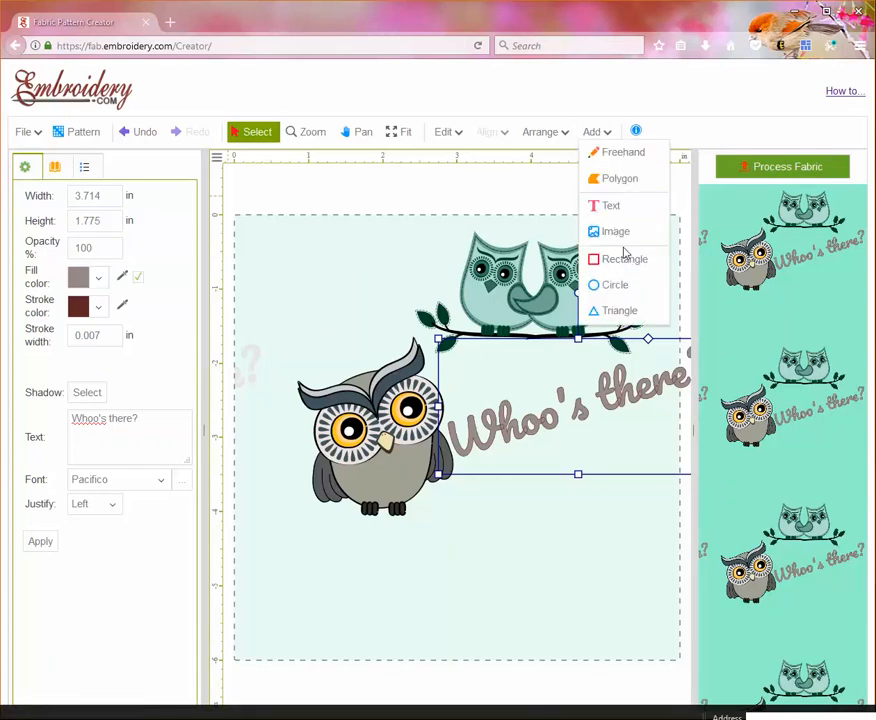
{"action": "left_click", "coordinate": [616, 286]}
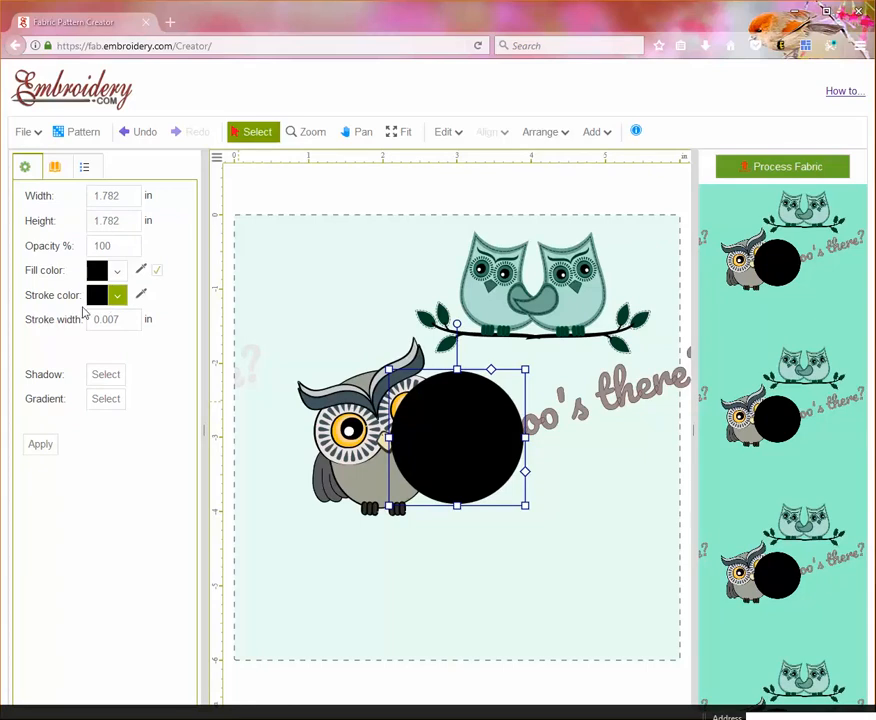
- Enable a horizontal gradient on the circle with a light khaki yellow as color 1
{"action": "left_click", "coordinate": [106, 399]}
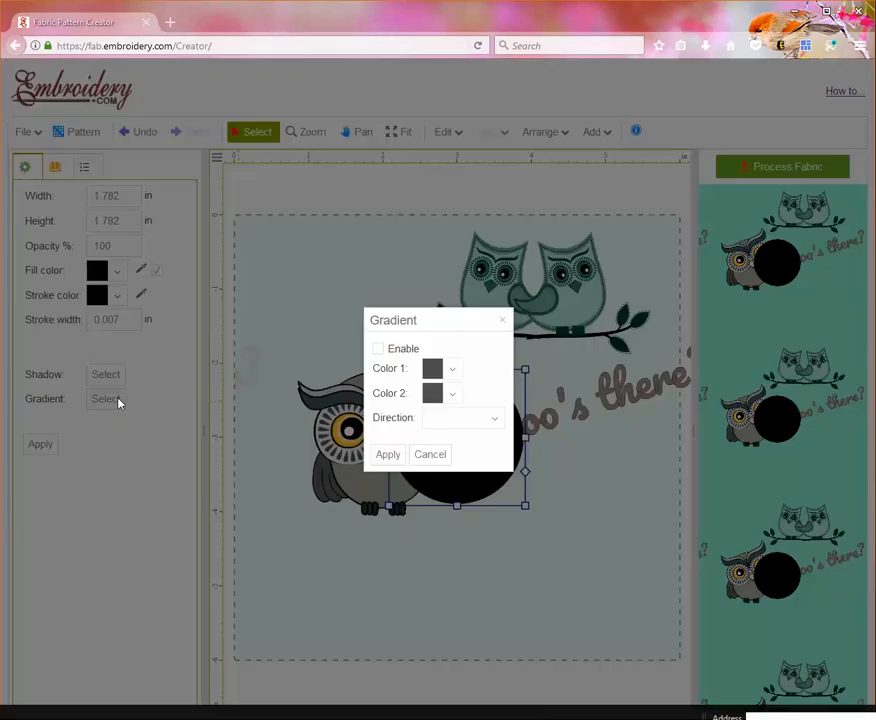
{"action": "left_click", "coordinate": [378, 349]}
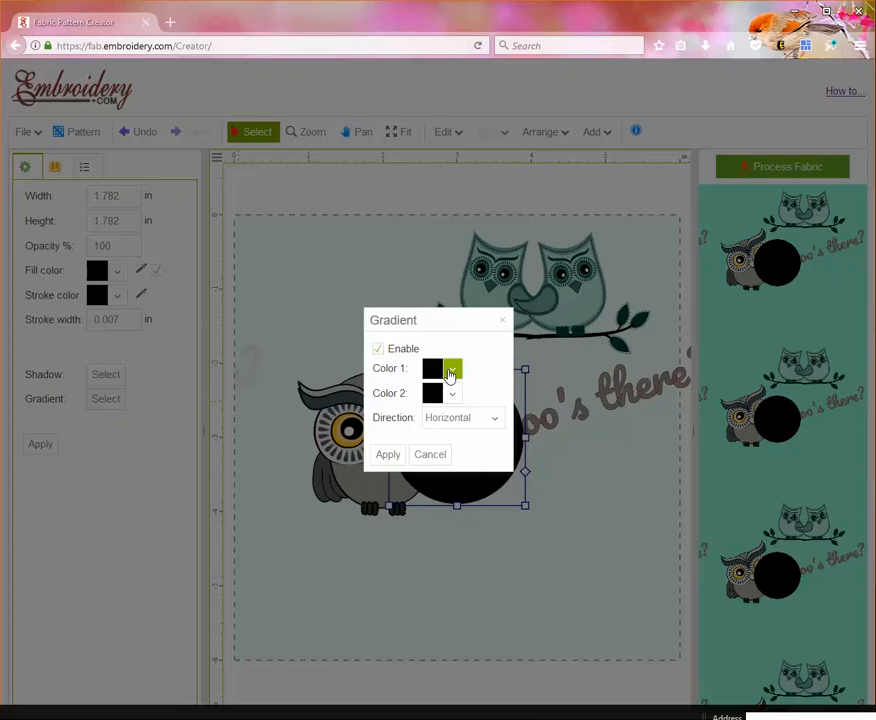
{"action": "left_click", "coordinate": [451, 392]}
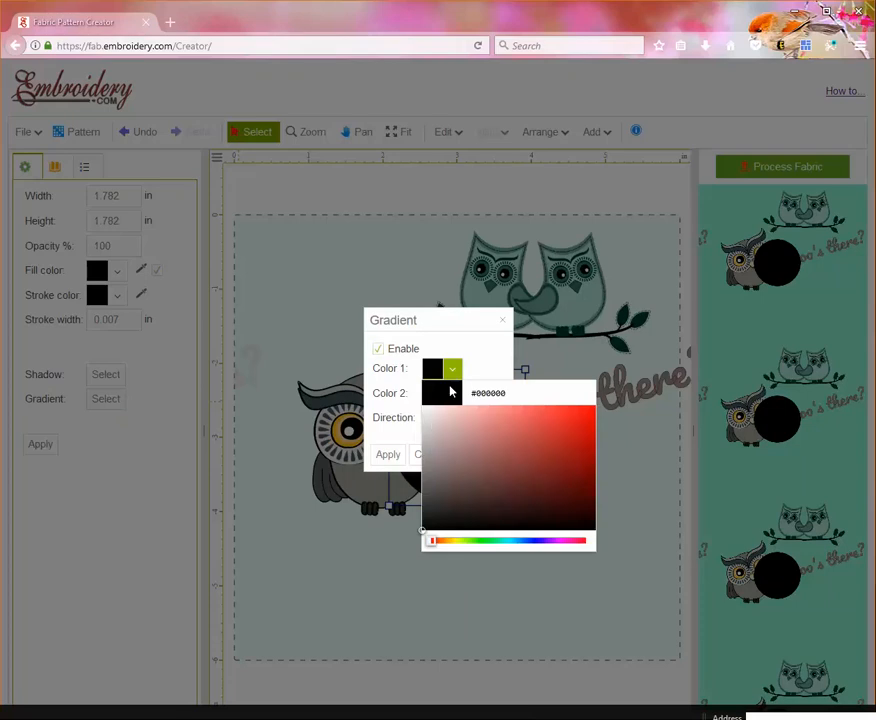
{"action": "left_click", "coordinate": [453, 541]}
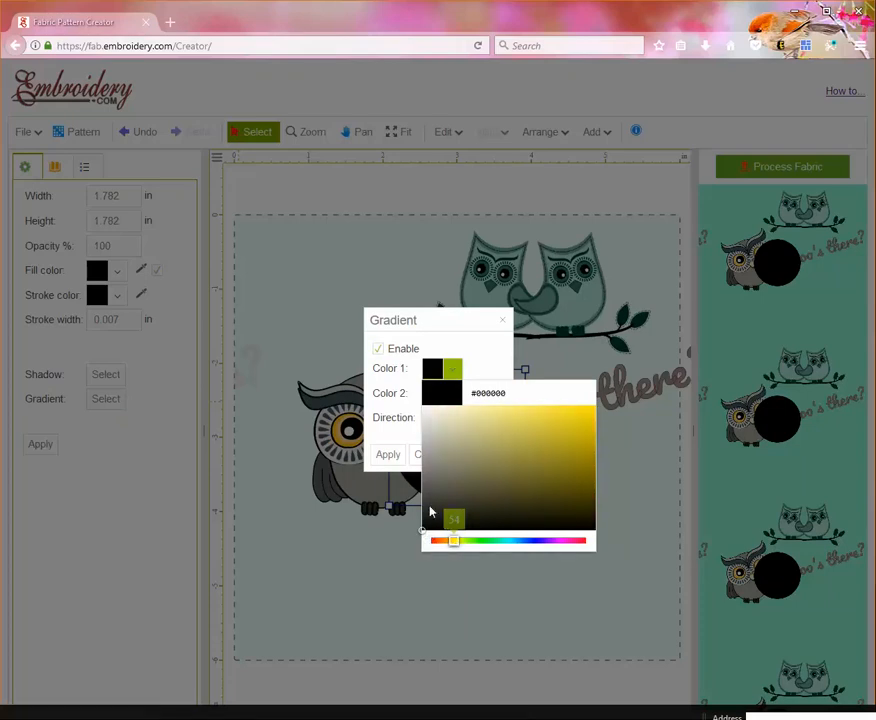
{"action": "left_click", "coordinate": [476, 424]}
{"action": "left_click", "coordinate": [387, 456]}
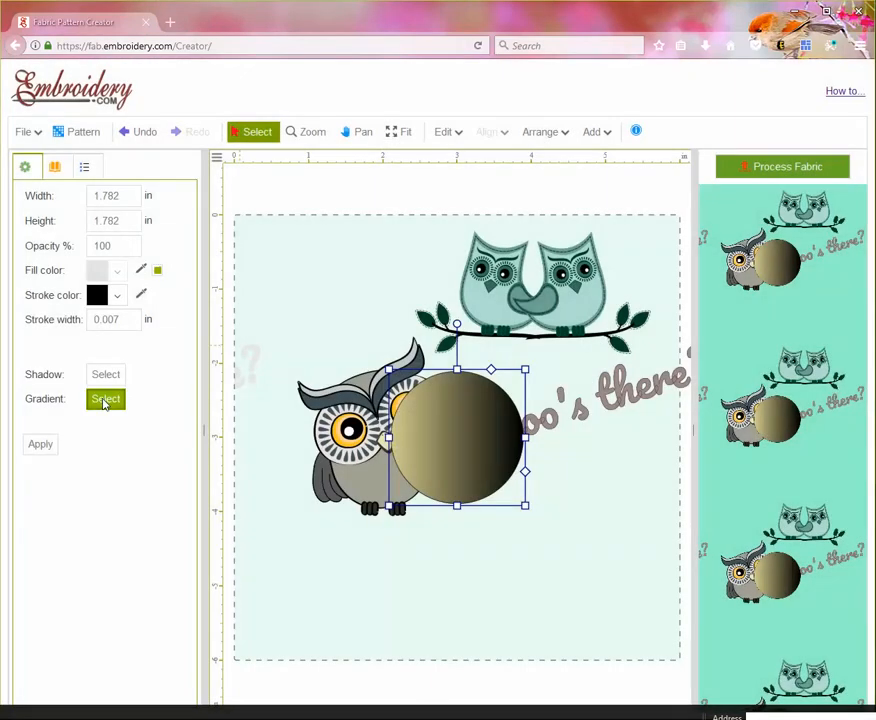
- Set the circle's second gradient color to #c35656 and move the circle to the pattern's upper-left corner, above the grey owl
{"action": "left_click", "coordinate": [105, 399]}
{"action": "left_click", "coordinate": [450, 396]}
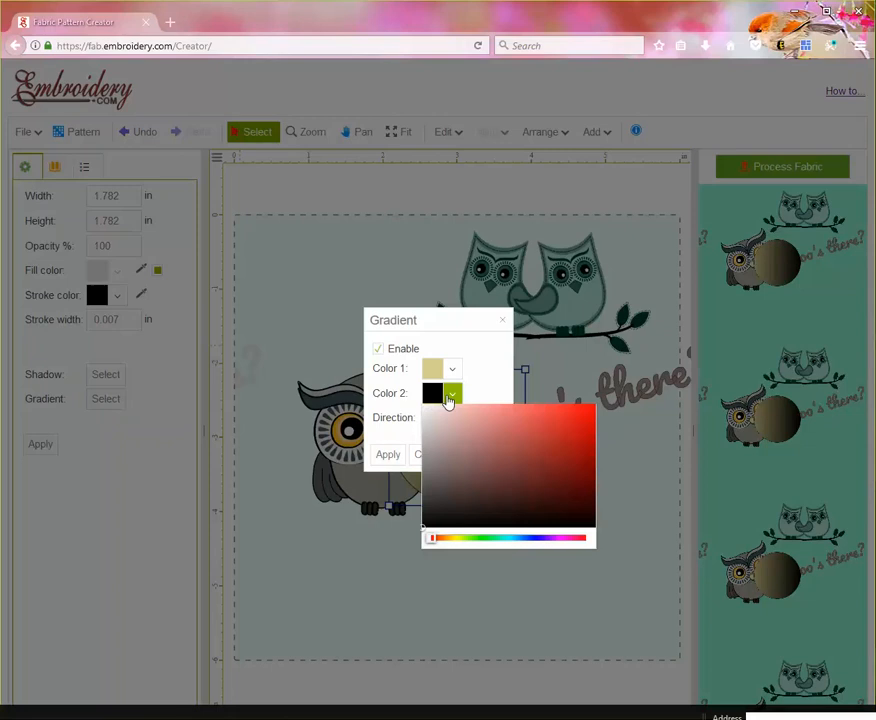
{"action": "left_click", "coordinate": [532, 455]}
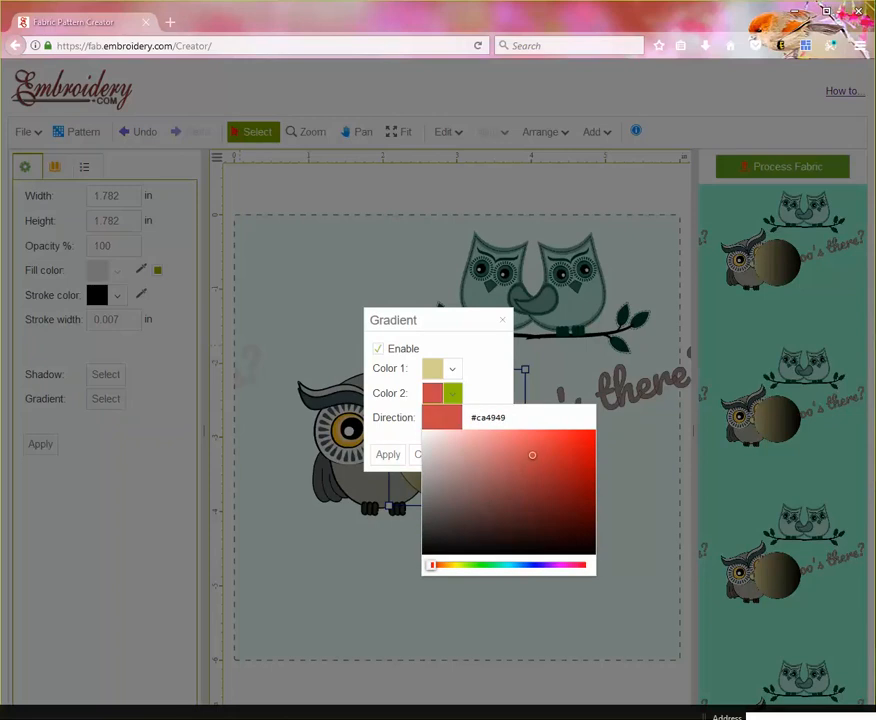
{"action": "left_click_drag", "start_coordinate": [532, 455], "coordinate": [519, 458]}
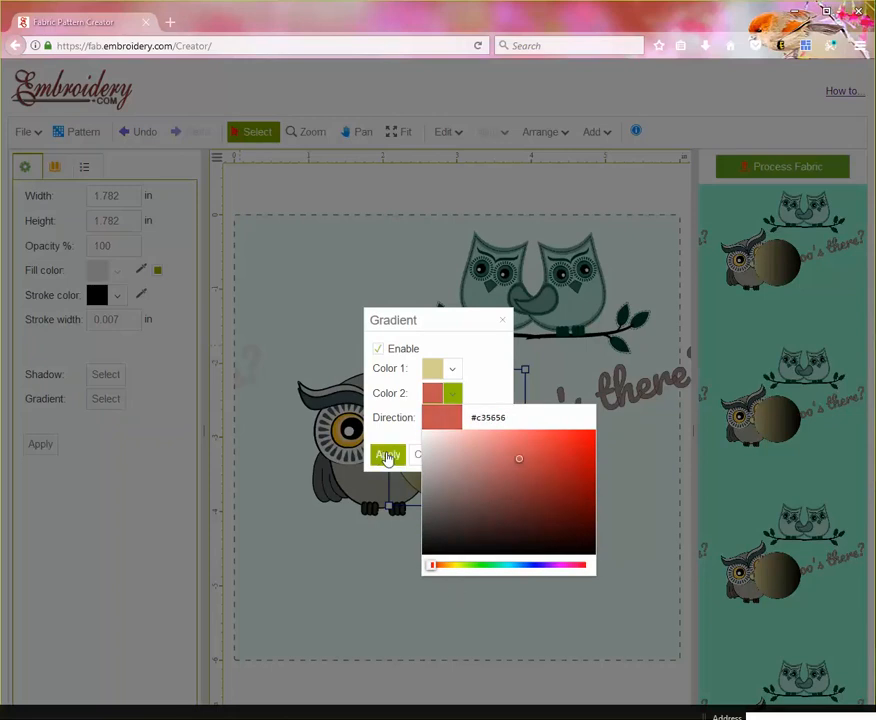
{"action": "left_click", "coordinate": [387, 455]}
{"action": "left_click", "coordinate": [387, 455]}
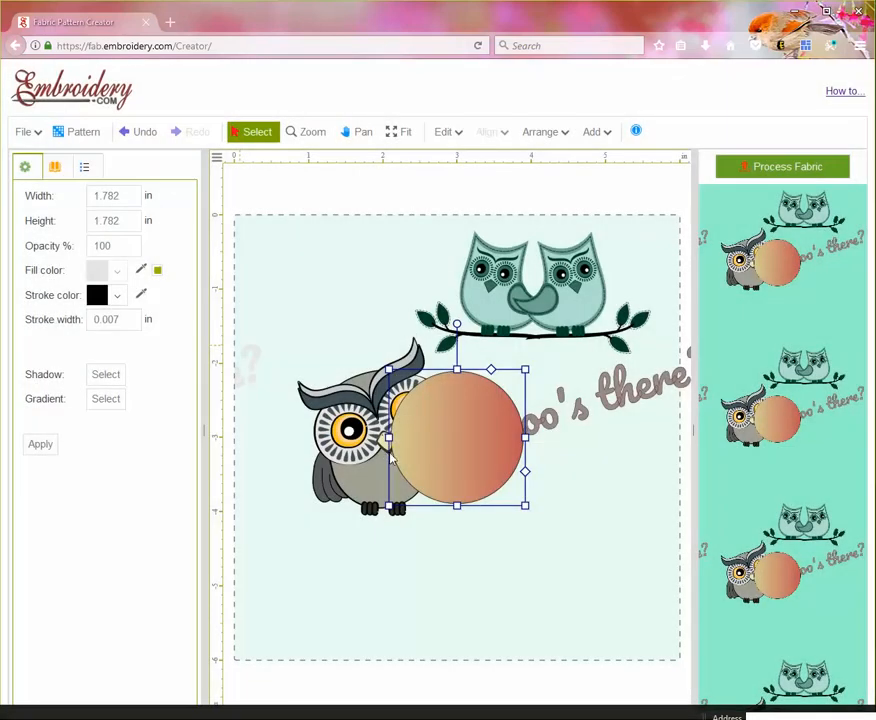
{"action": "left_click_drag", "start_coordinate": [457, 441], "coordinate": [294, 324]}
- Try a drop shadow with its default settings on the gradient circle, and undo it
{"action": "left_click", "coordinate": [106, 375]}
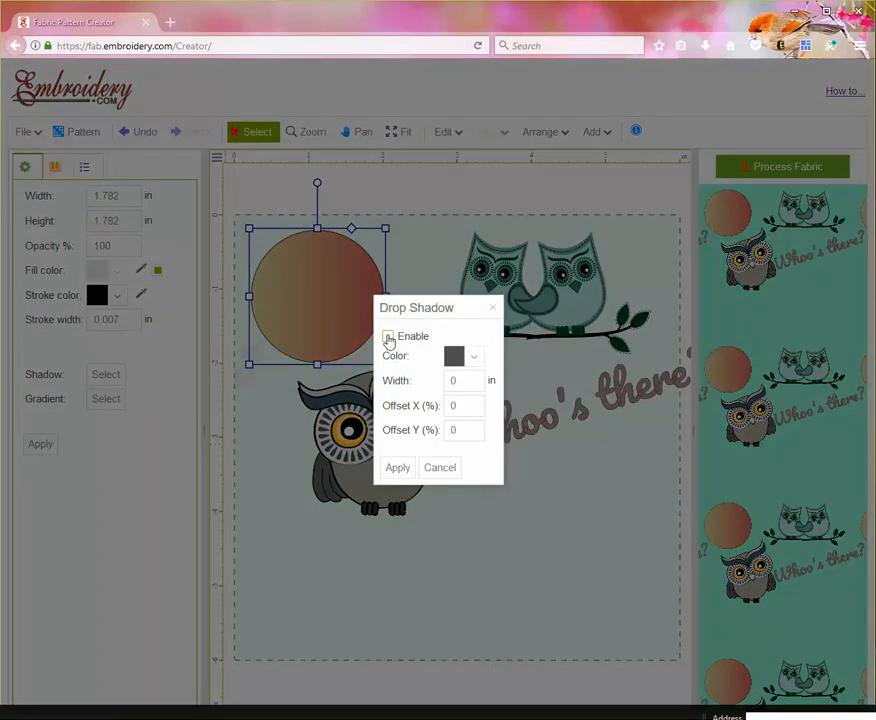
{"action": "left_click", "coordinate": [389, 338]}
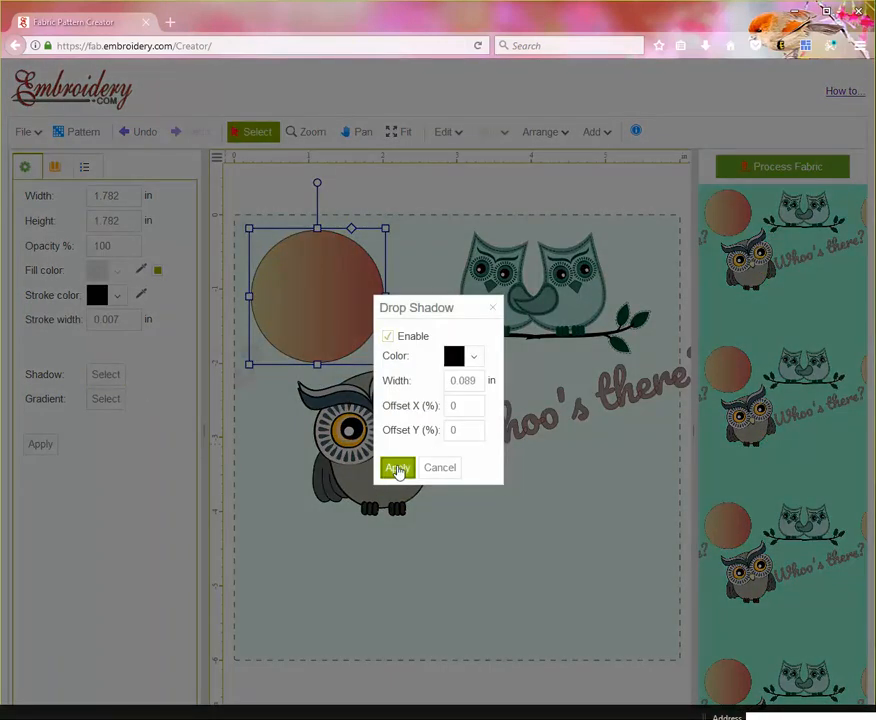
{"action": "left_click", "coordinate": [397, 468]}
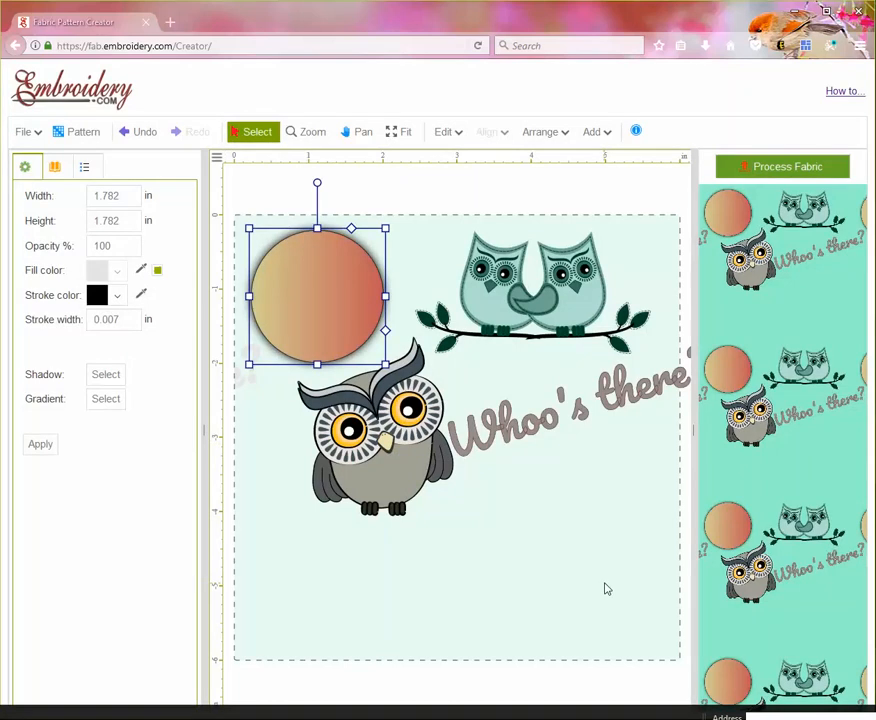
{"action": "key", "text": "ctrl+z"}
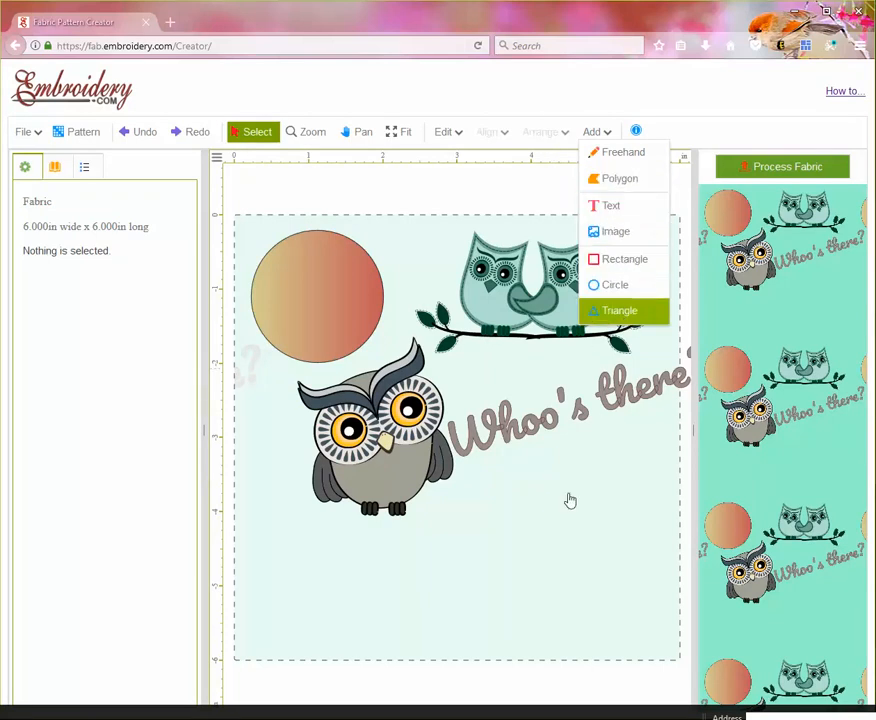
- Add a triangle, move it below the "Whoo's there?" text, and set its fill color to orange-red
{"action": "left_click_drag", "start_coordinate": [483, 455], "coordinate": [584, 522]}
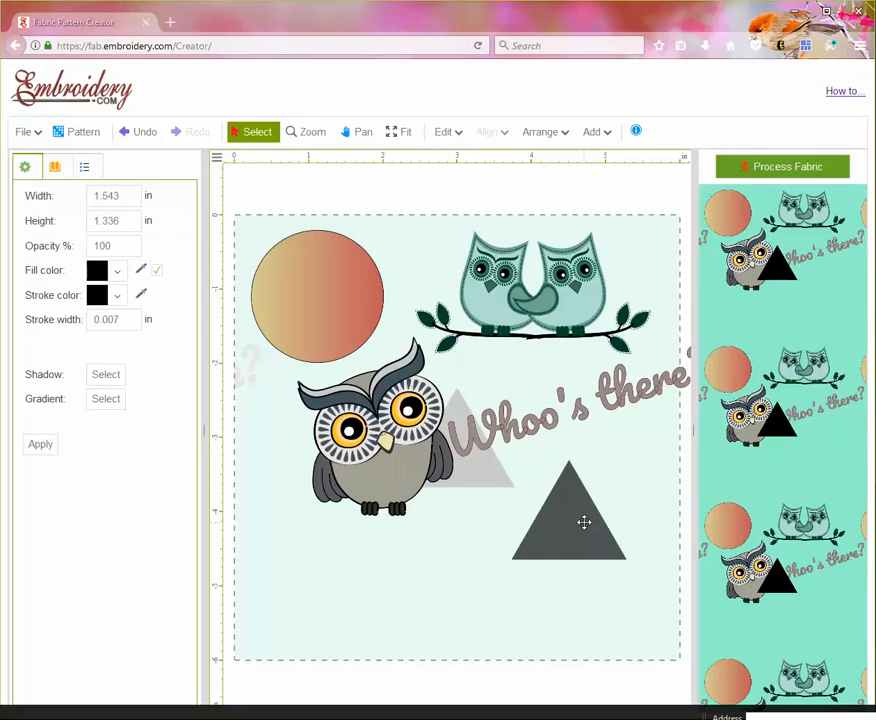
{"action": "left_click", "coordinate": [117, 270]}
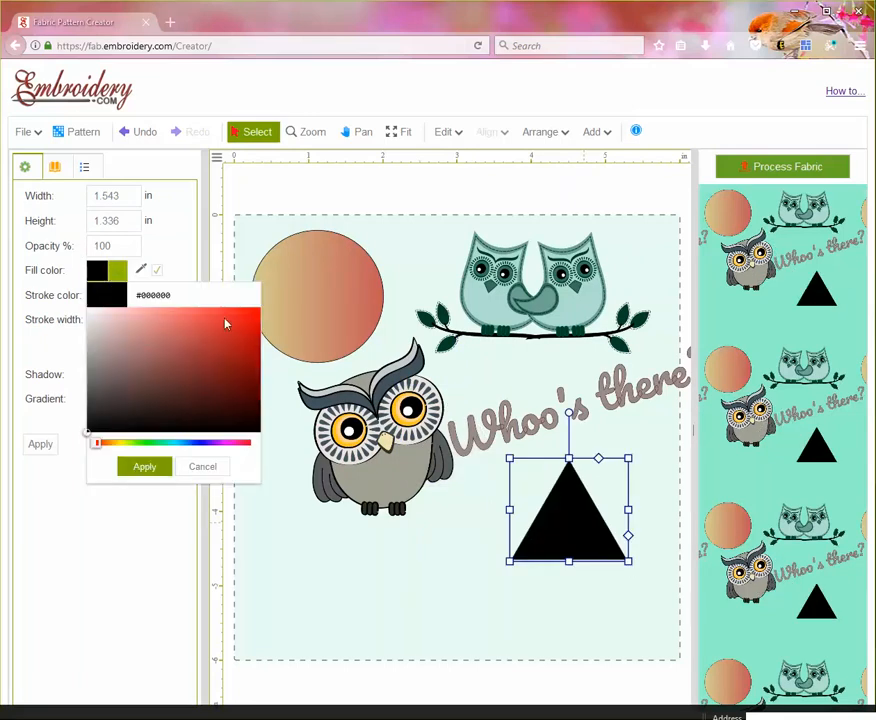
{"action": "left_click", "coordinate": [218, 335]}
{"action": "left_click", "coordinate": [142, 466]}
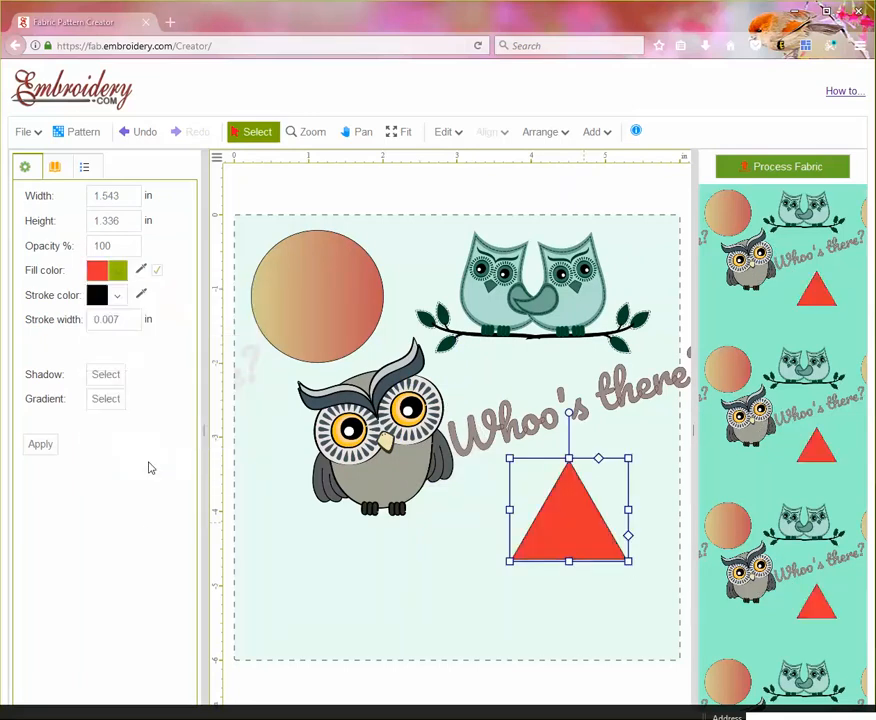
- Add a black rectangle and place it over the lower-left part of the red triangle
{"action": "left_click", "coordinate": [610, 134]}
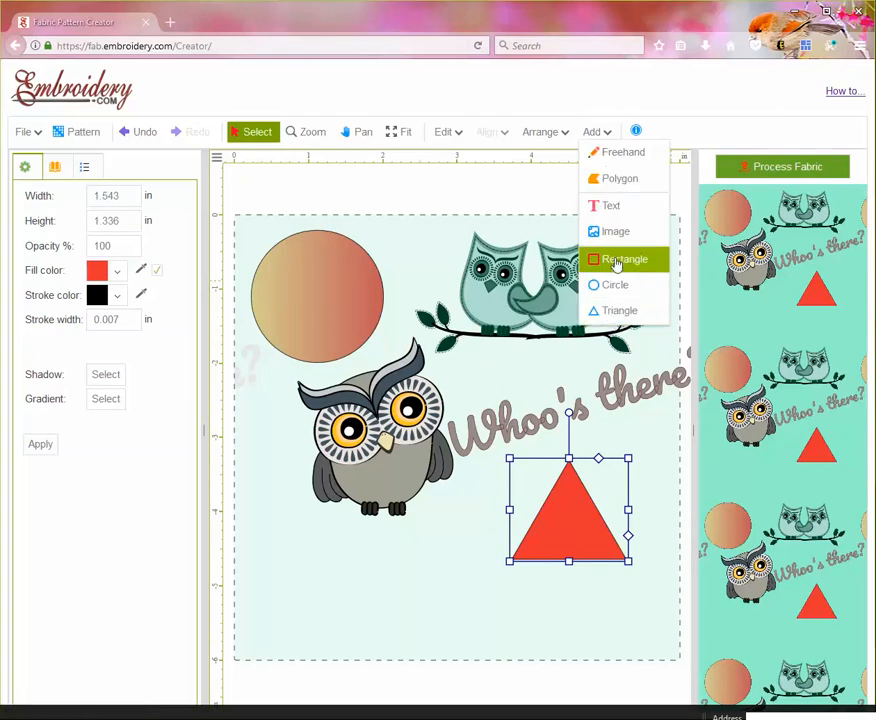
{"action": "left_click", "coordinate": [616, 268]}
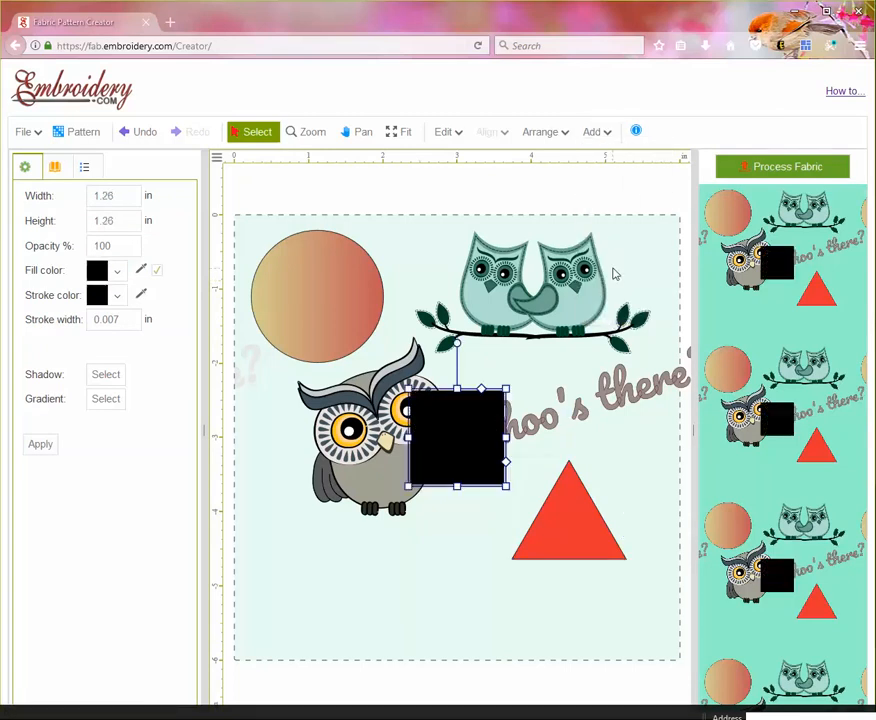
{"action": "left_click_drag", "start_coordinate": [471, 463], "coordinate": [536, 552]}
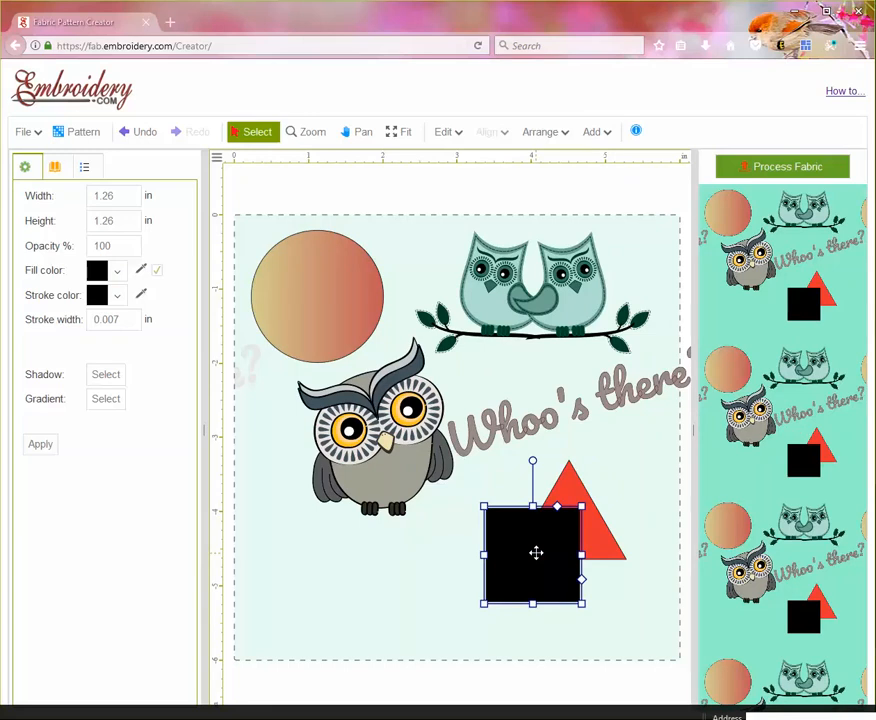
- Select the black rectangle and the red triangle together and delete both
{"action": "left_click_drag", "start_coordinate": [547, 418], "coordinate": [549, 414]}
{"action": "left_click", "coordinate": [643, 636]}
{"action": "left_click_drag", "start_coordinate": [649, 631], "coordinate": [475, 453]}
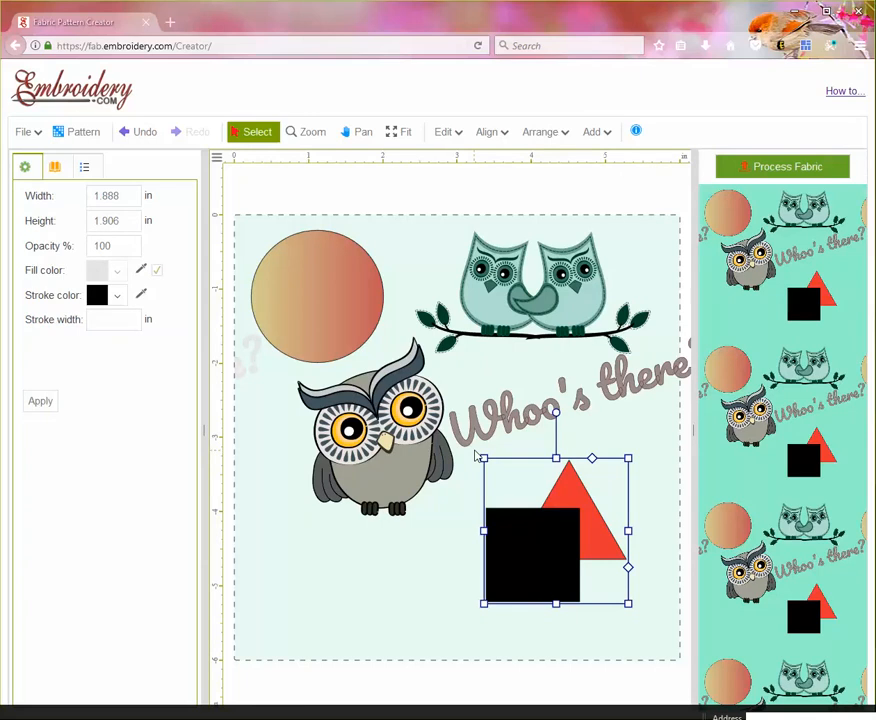
{"action": "key", "text": "Delete"}
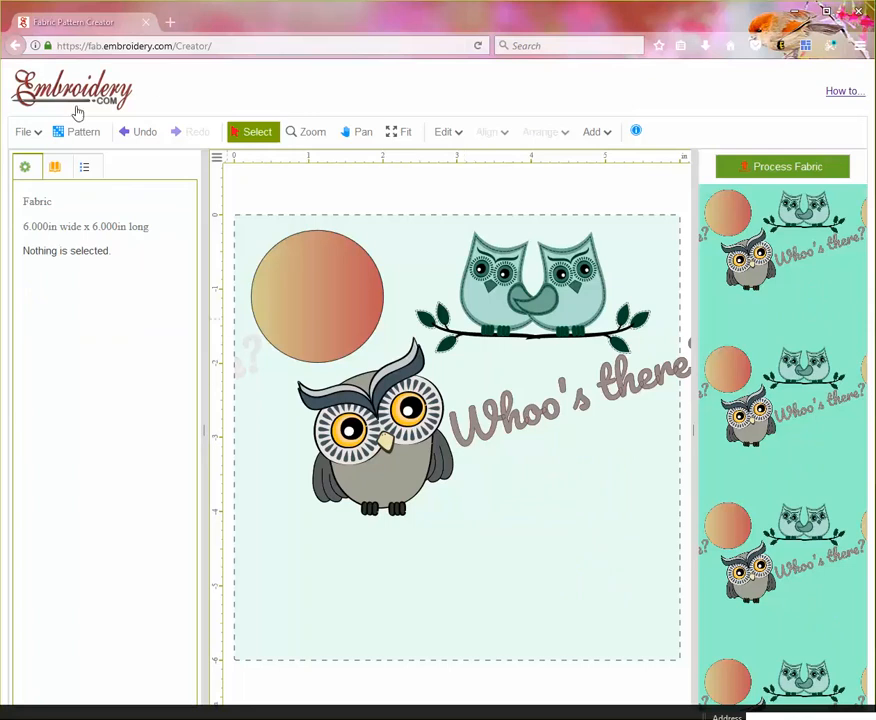
- Save the pattern and rename the saved creator design to "Whoo's there v3"
{"action": "left_click", "coordinate": [41, 135]}
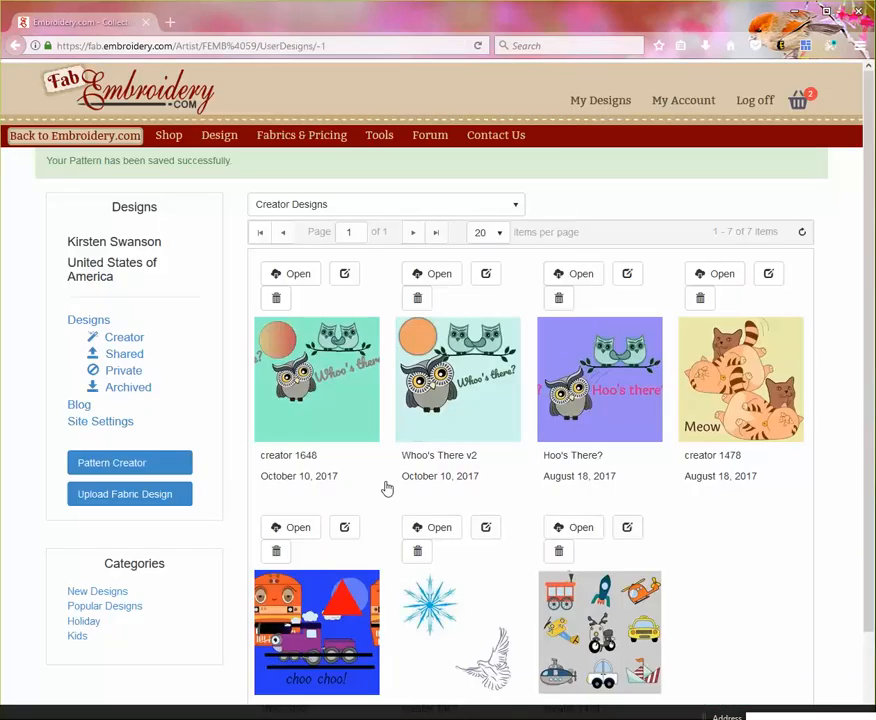
{"action": "left_click", "coordinate": [347, 282]}
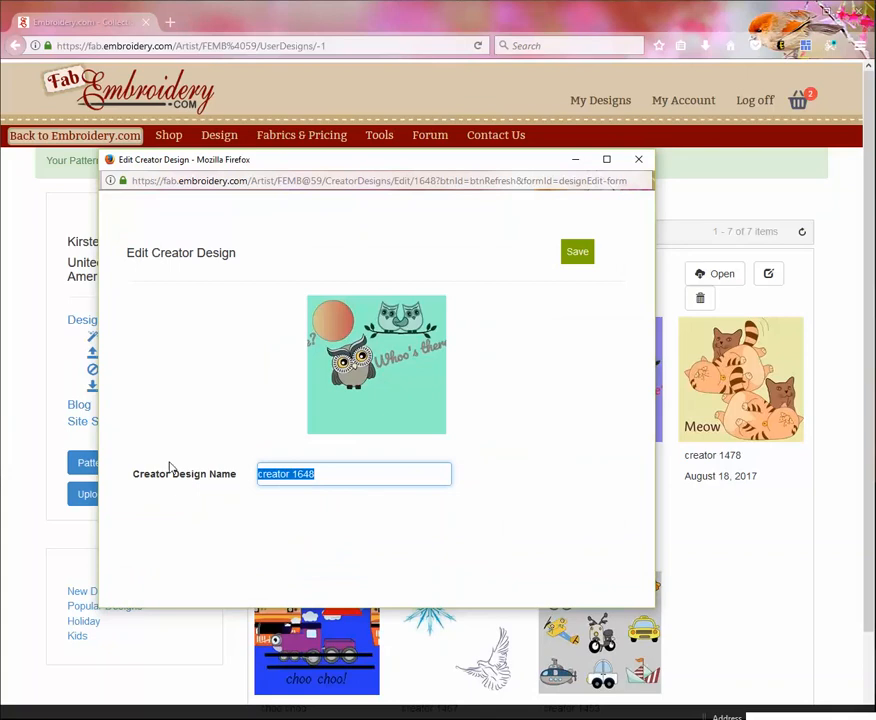
{"action": "type", "text": "Whoo's there "}
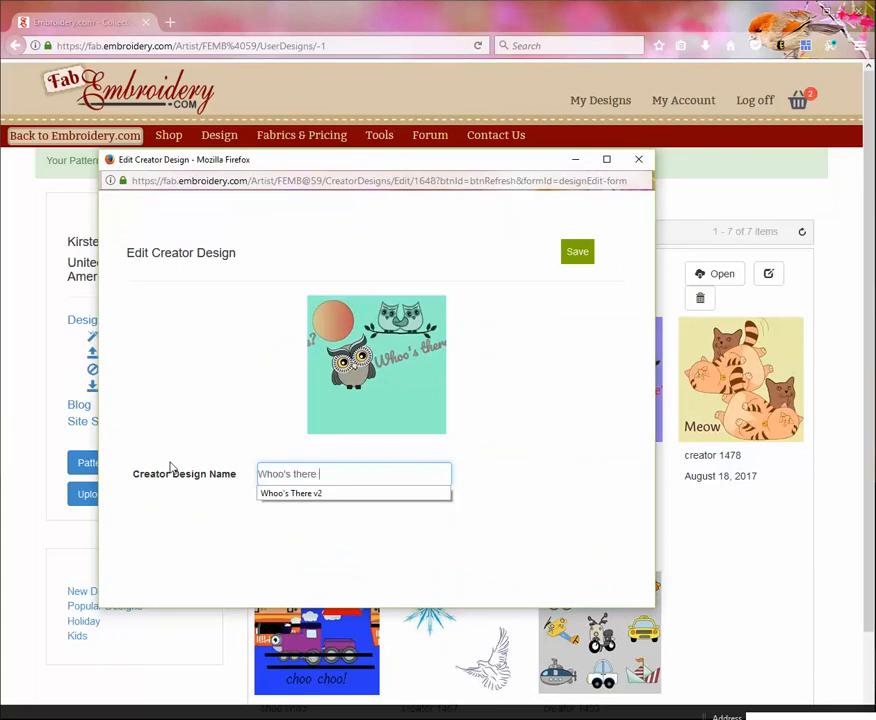
{"action": "type", "text": "v3"}
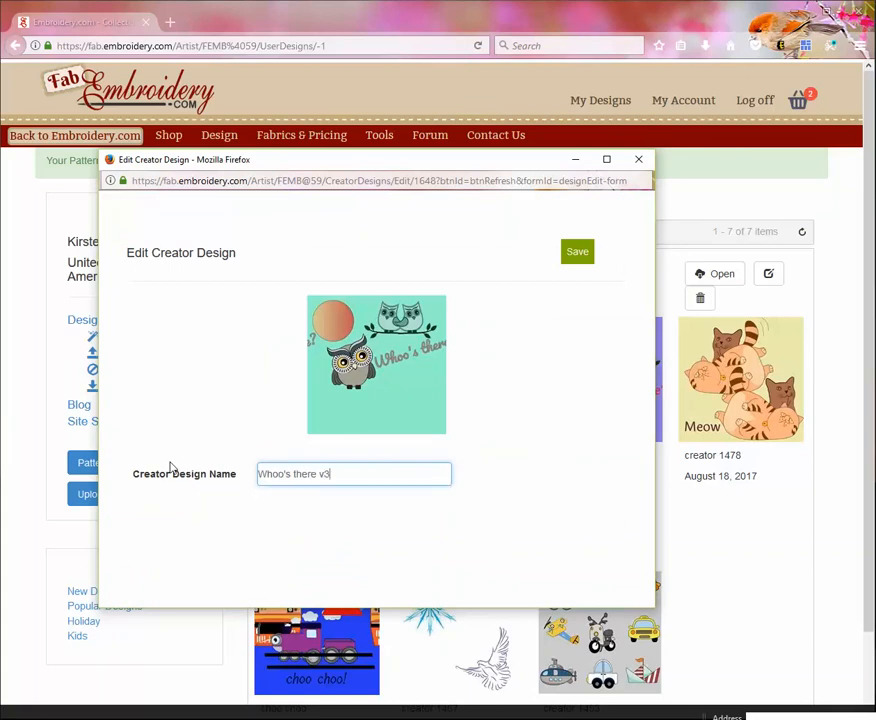
{"action": "left_click", "coordinate": [588, 256]}
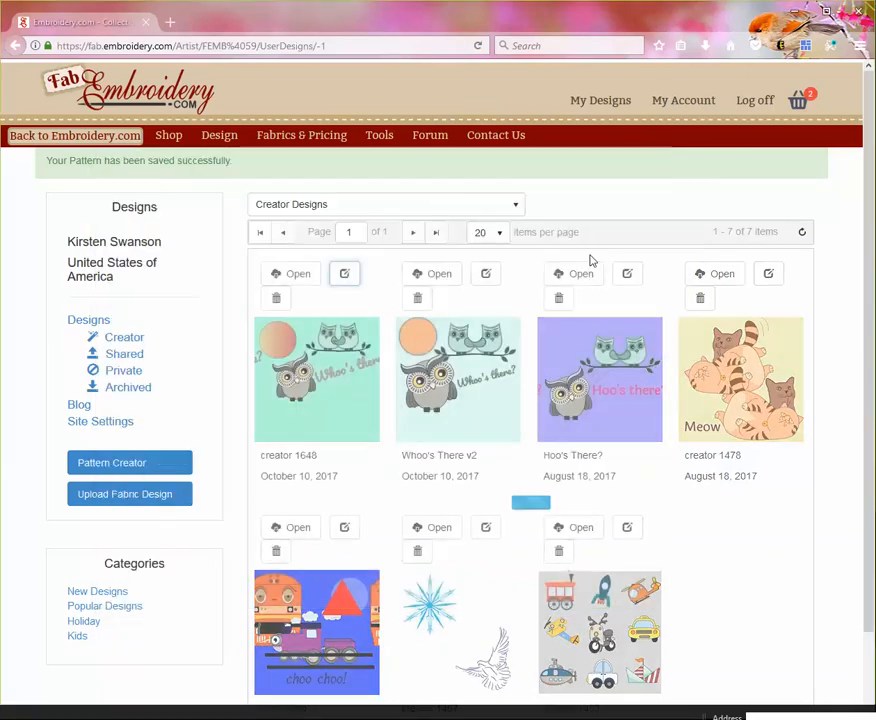
- Reopen the saved "Whoo's there v3" design in the pattern creator and process it as fabric
{"action": "left_click", "coordinate": [303, 370]}
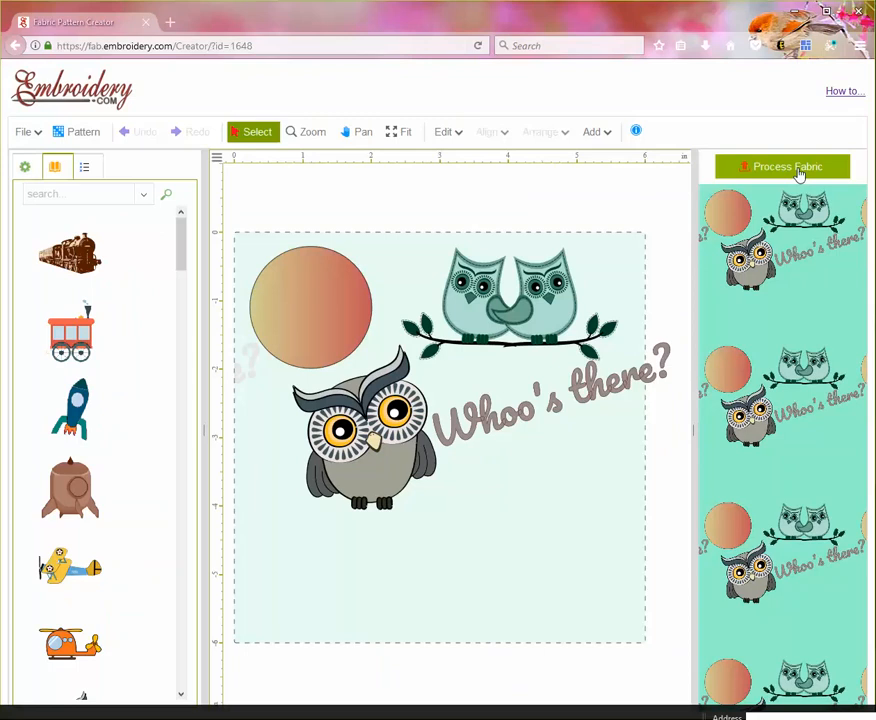
{"action": "left_click", "coordinate": [799, 170]}
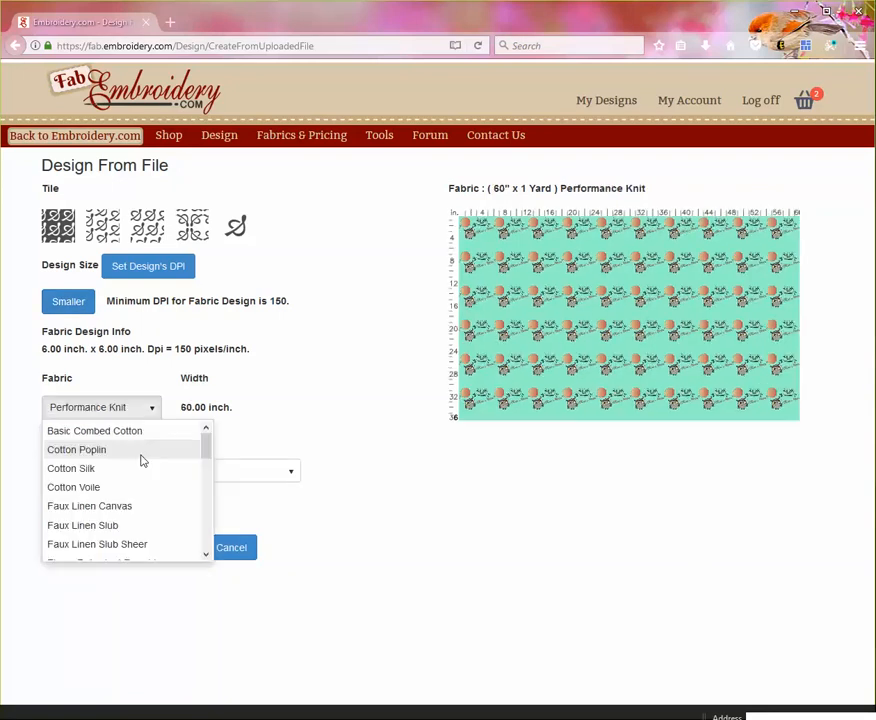
- Set the fabric to Cotton Poplin and the order units to Fat Quarter with a quantity of 1
{"action": "left_click", "coordinate": [141, 455]}
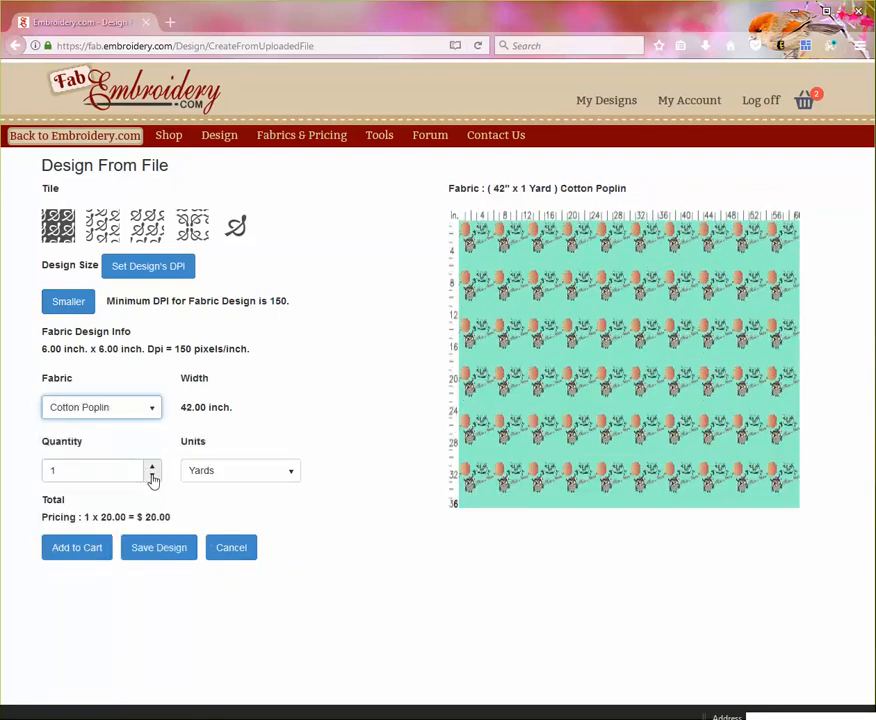
{"action": "left_click", "coordinate": [152, 479]}
{"action": "left_click", "coordinate": [290, 480]}
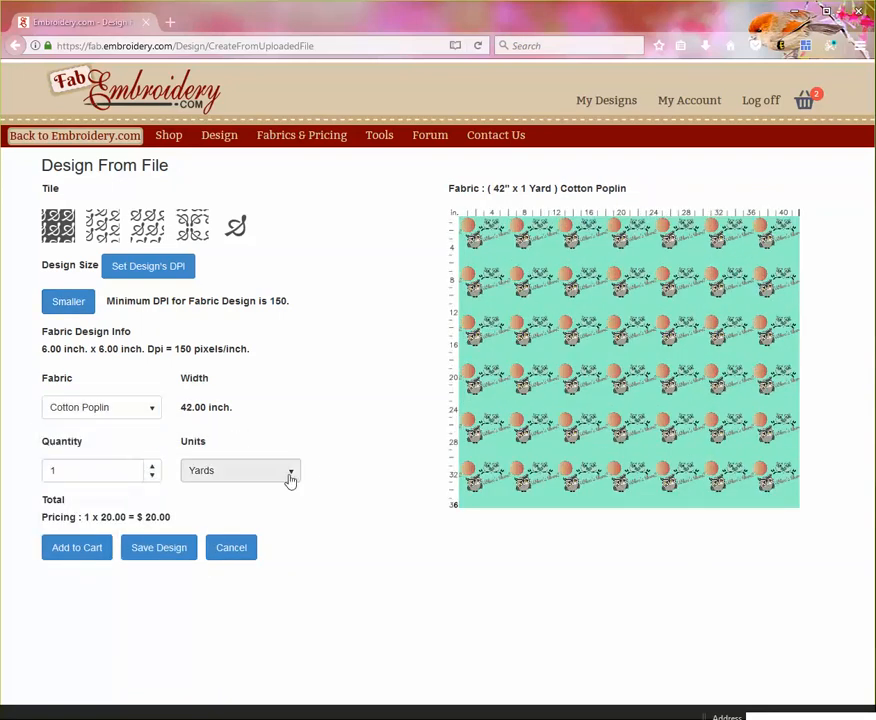
{"action": "left_click", "coordinate": [288, 477]}
{"action": "left_click", "coordinate": [215, 510]}
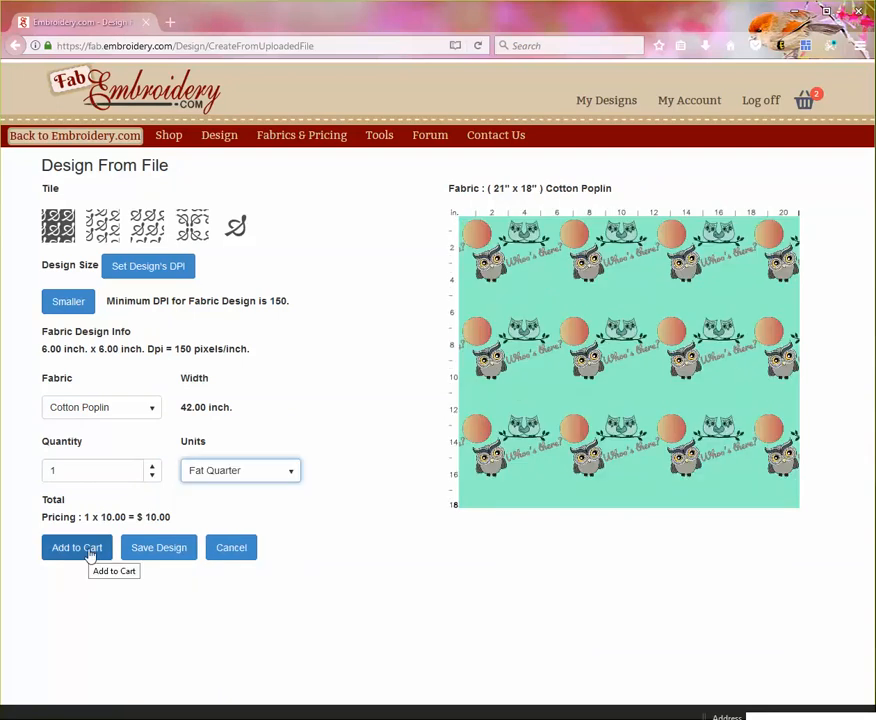